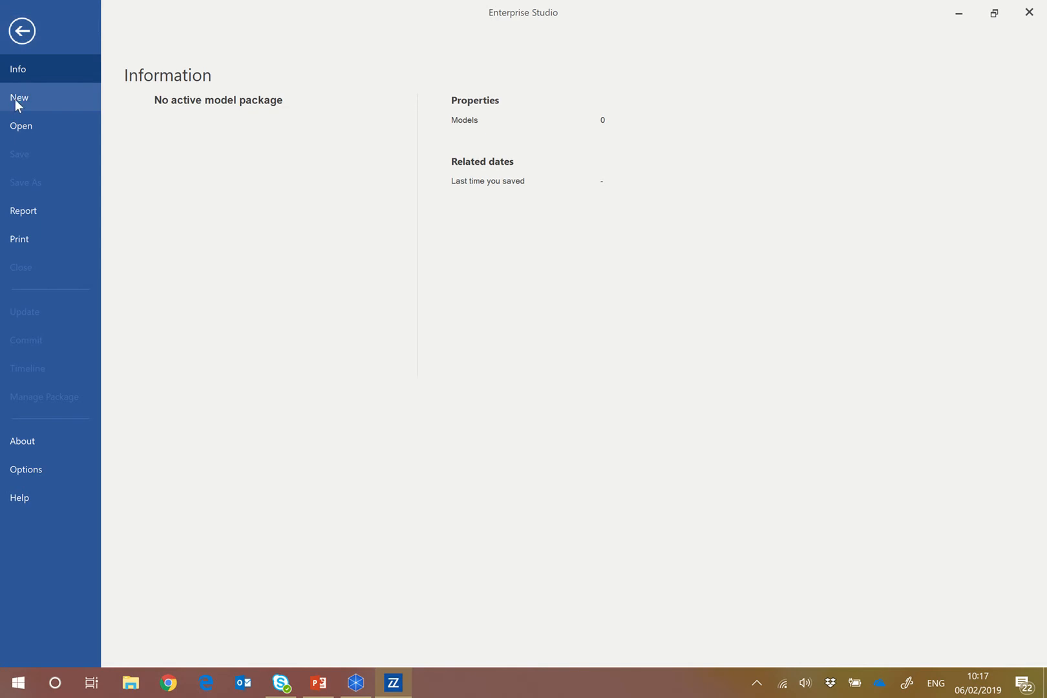
Create a new ArchiMate model package from the "Empty model with total view" template
{"action": "left_click", "coordinate": [15, 99]}
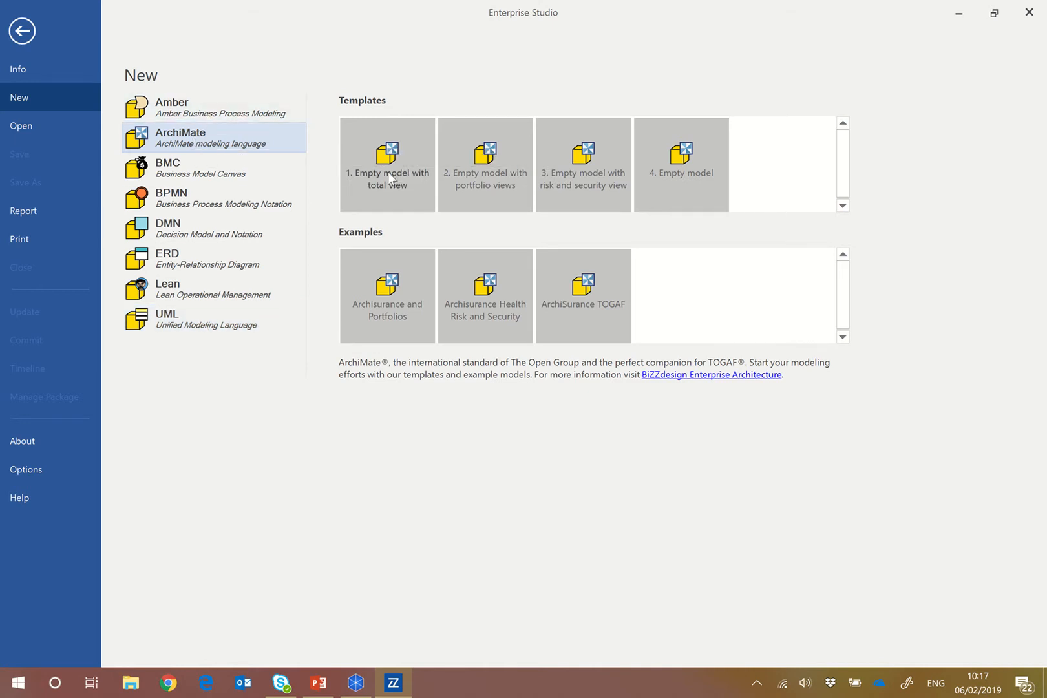
{"action": "left_click", "coordinate": [227, 180]}
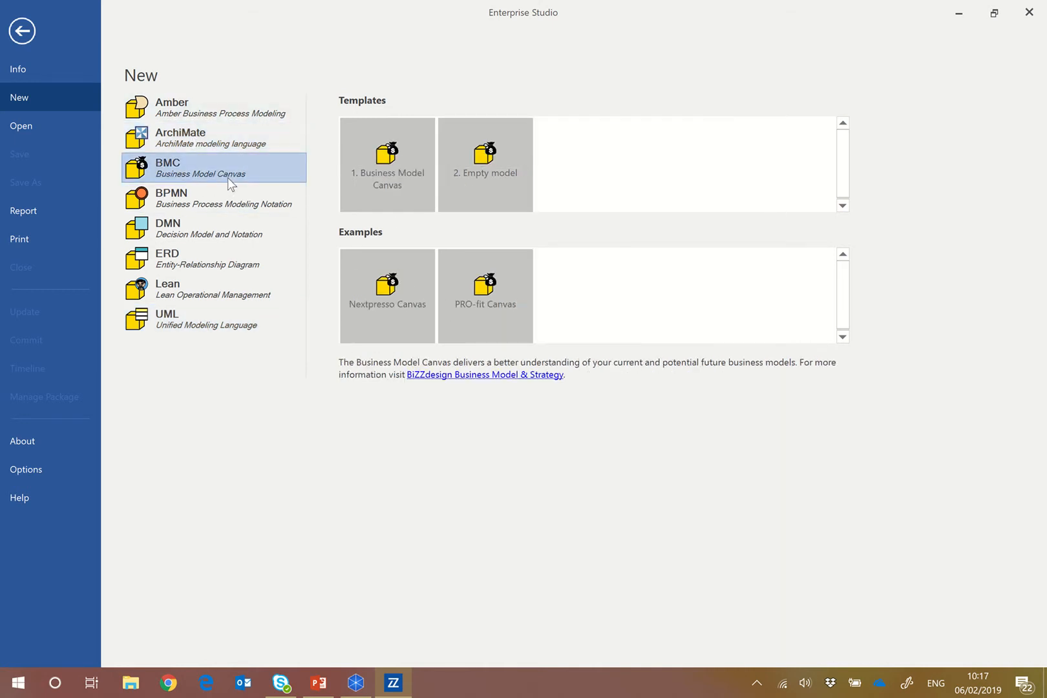
{"action": "left_click", "coordinate": [164, 205]}
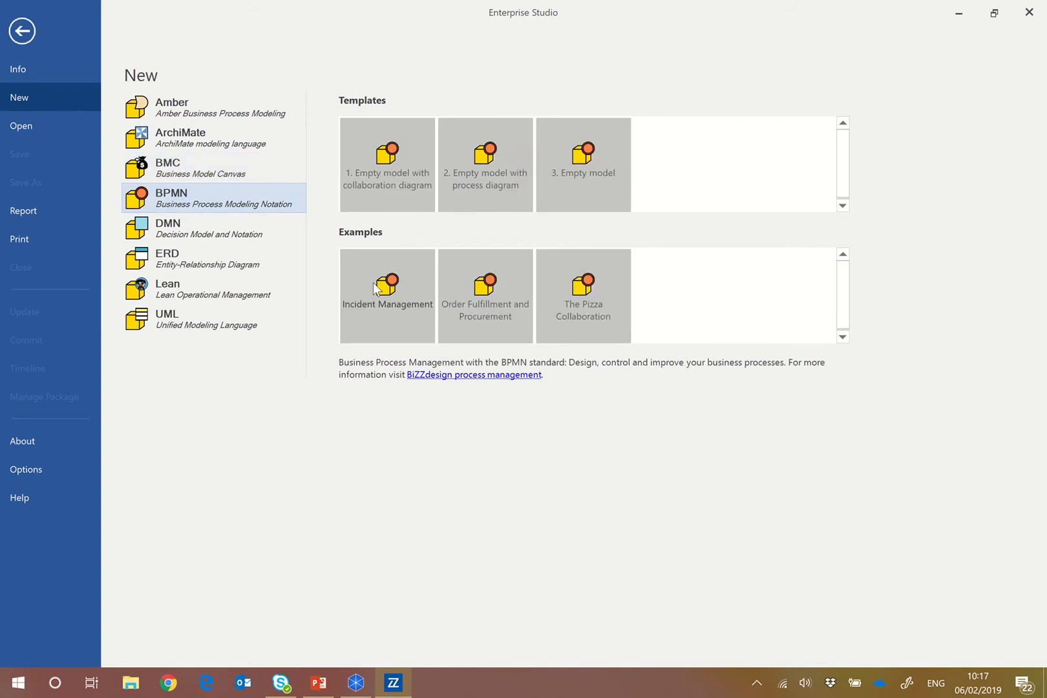
{"action": "left_click", "coordinate": [219, 148]}
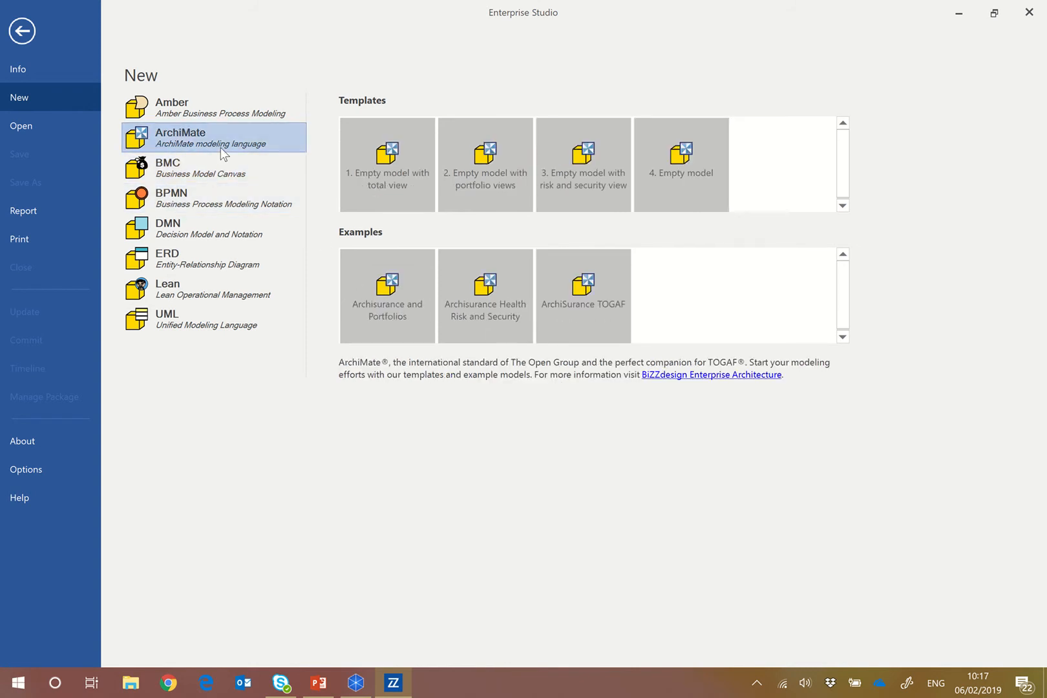
{"action": "left_click", "coordinate": [393, 169]}
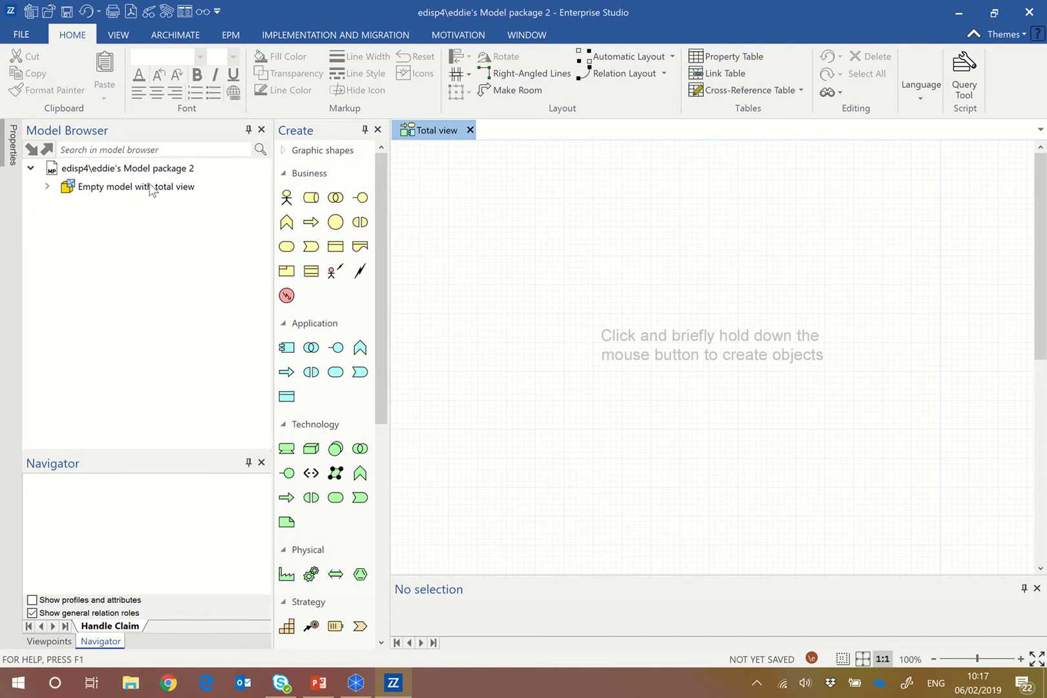
Add an ArchiMate Business process cooperation view named "new view" to the model's Views folder and open it
{"action": "left_click", "coordinate": [48, 187]}
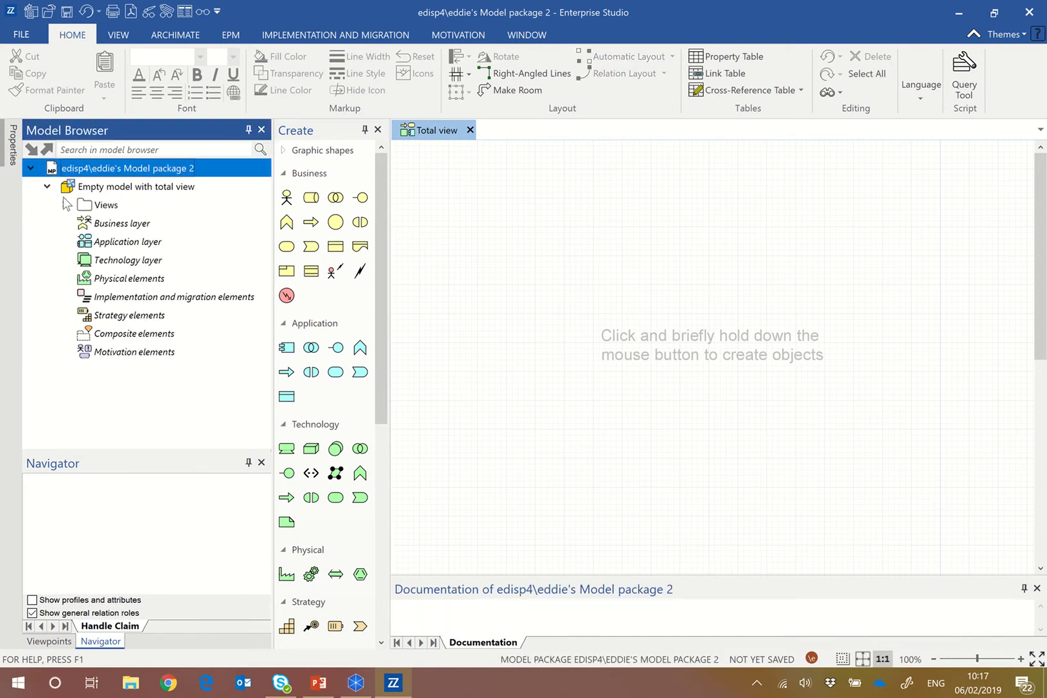
{"action": "left_click", "coordinate": [64, 205]}
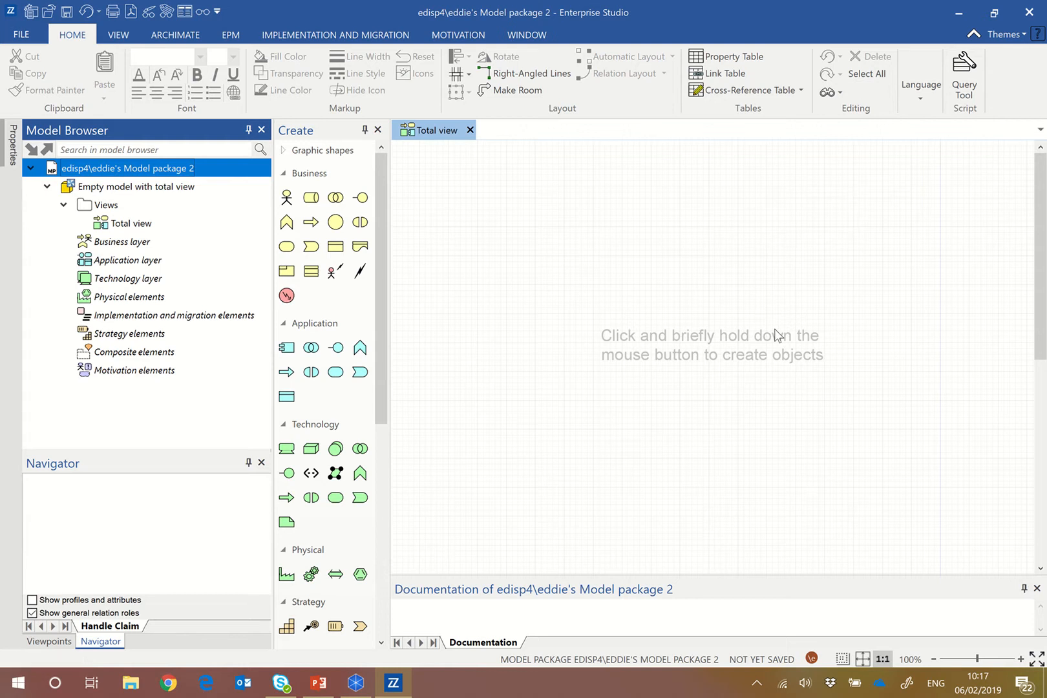
{"action": "left_click", "coordinate": [106, 206]}
{"action": "right_click", "coordinate": [106, 208]}
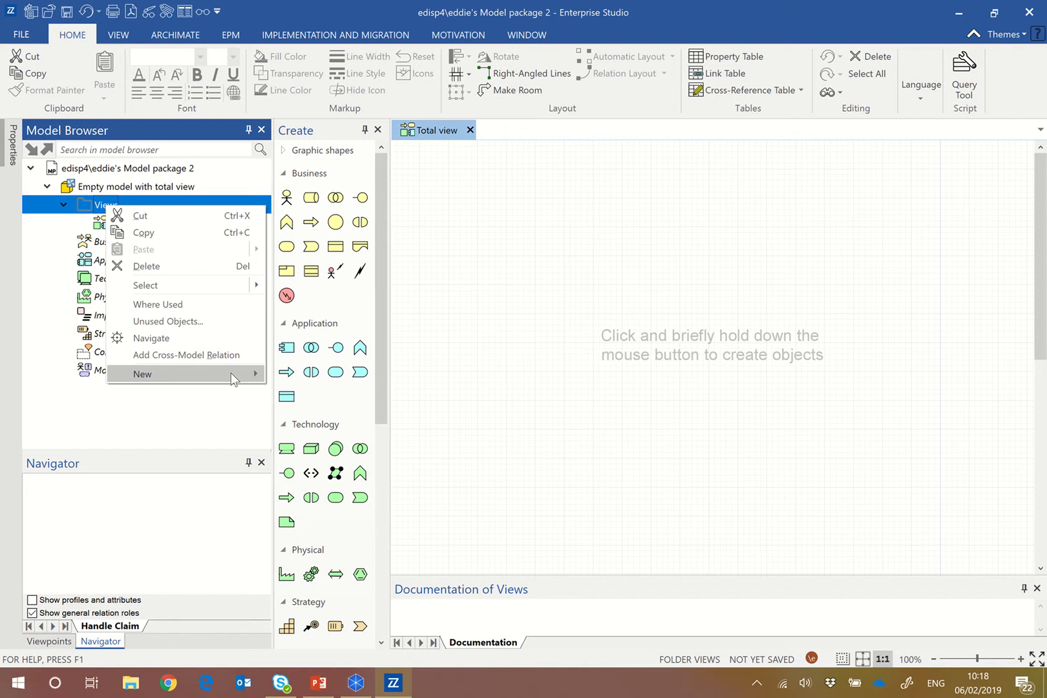
{"action": "mouse_move", "coordinate": [233, 377]}
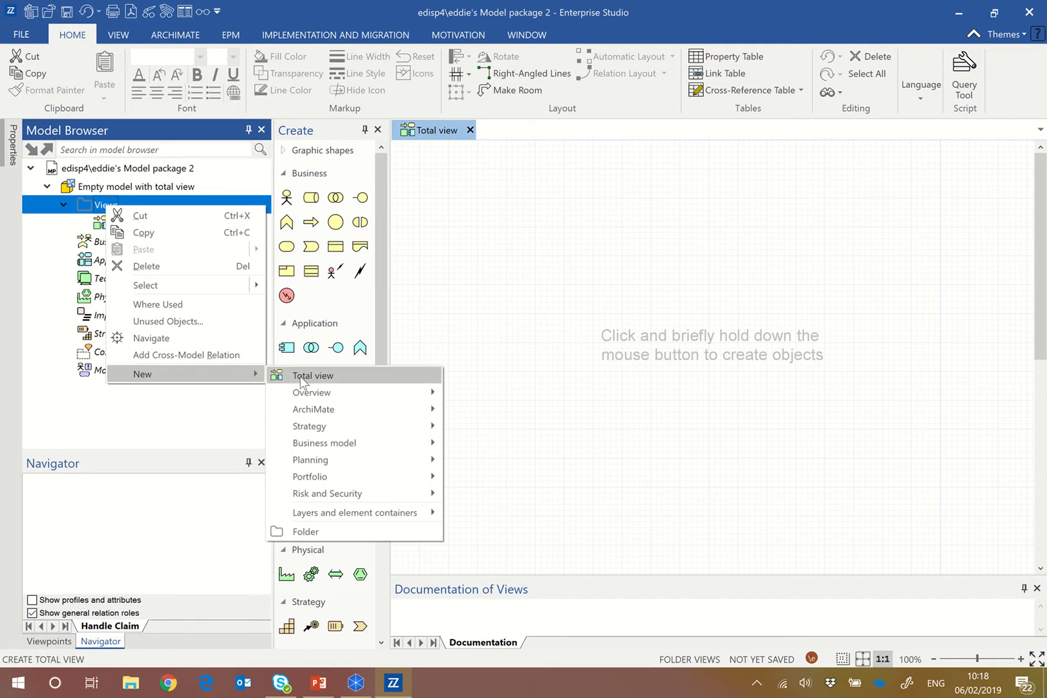
{"action": "mouse_move", "coordinate": [320, 410]}
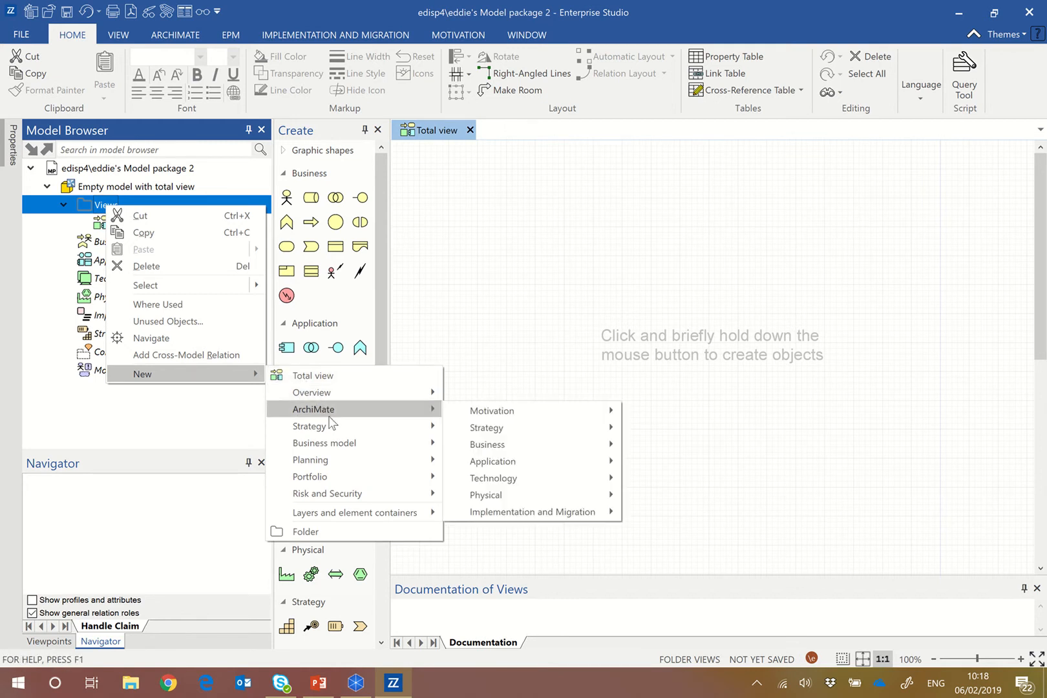
{"action": "mouse_move", "coordinate": [335, 442]}
{"action": "mouse_move", "coordinate": [550, 452]}
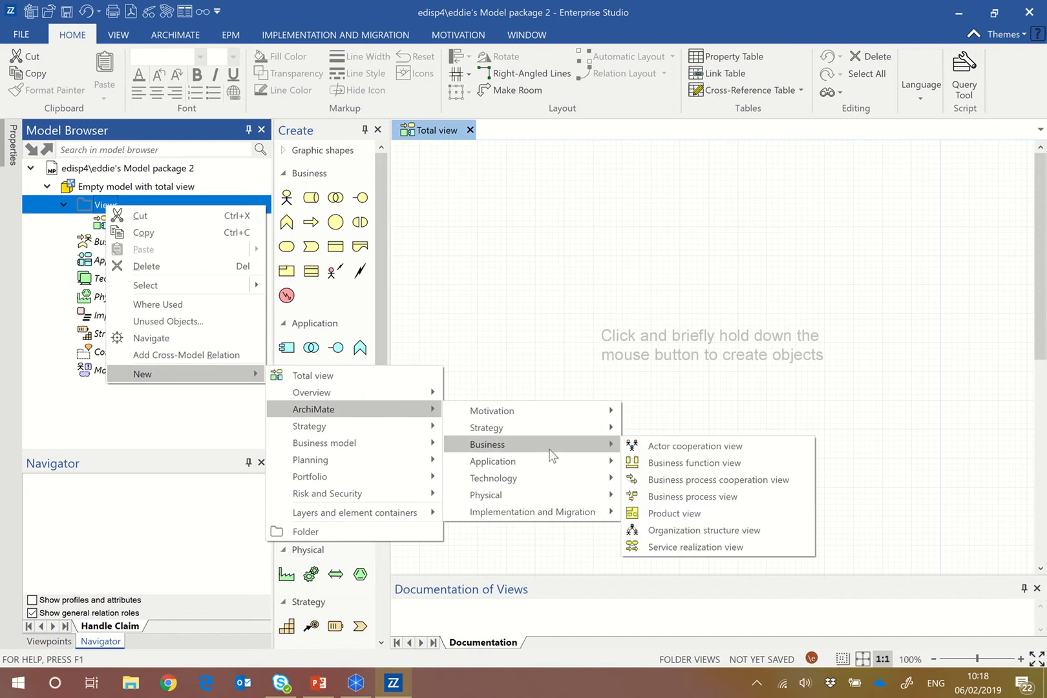
{"action": "left_click", "coordinate": [718, 484]}
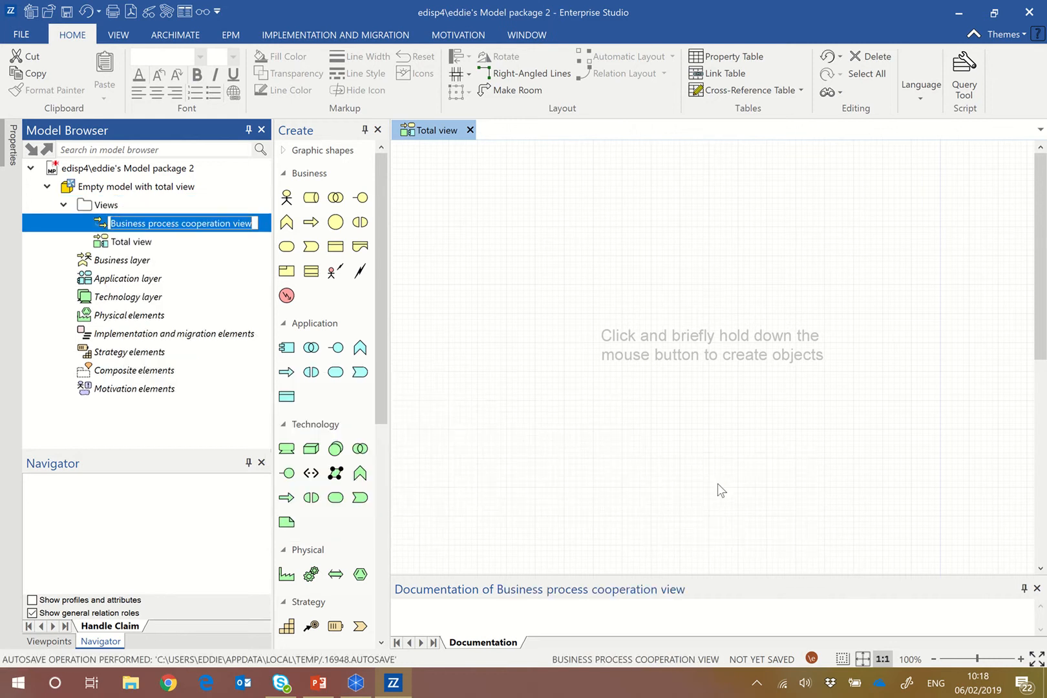
{"action": "type", "text": "new view"}
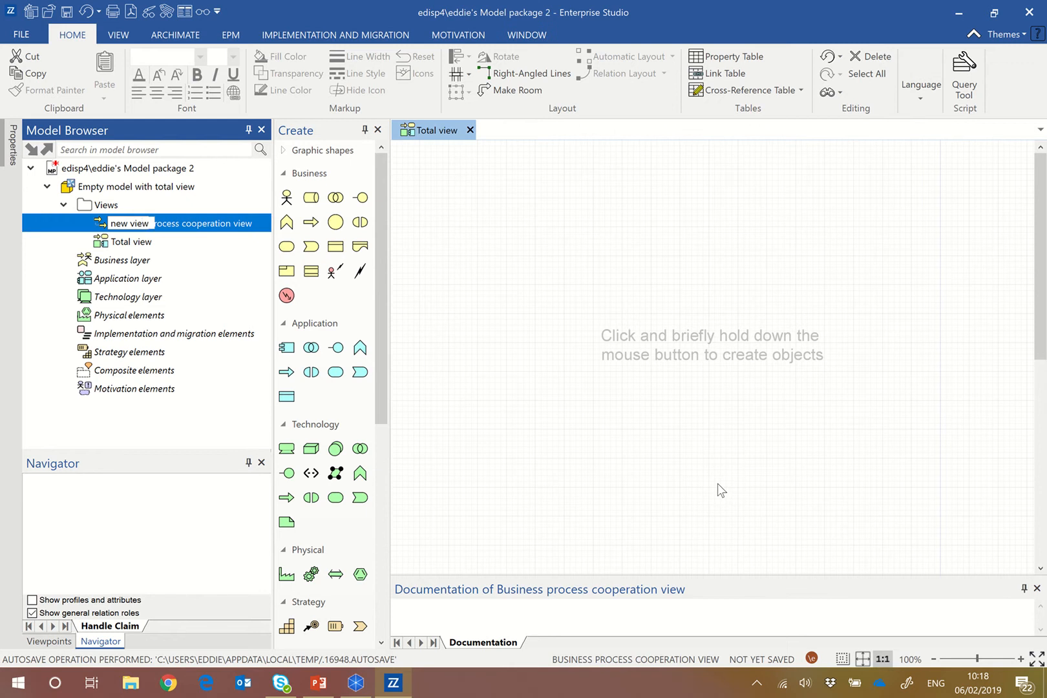
{"action": "key", "text": "Return"}
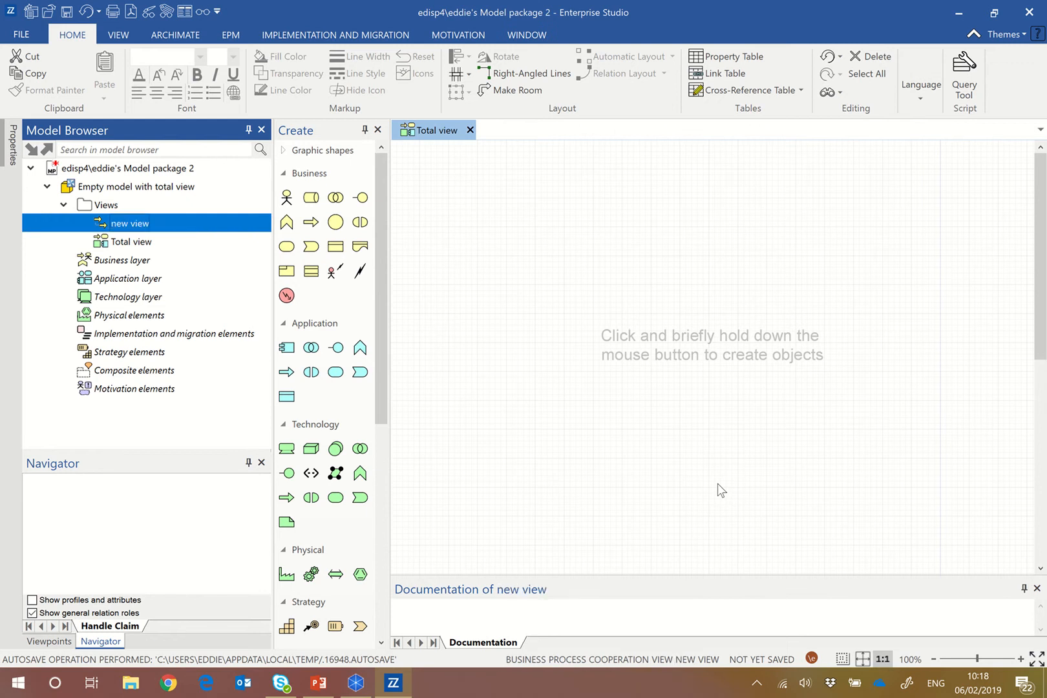
{"action": "double_click", "coordinate": [101, 225]}
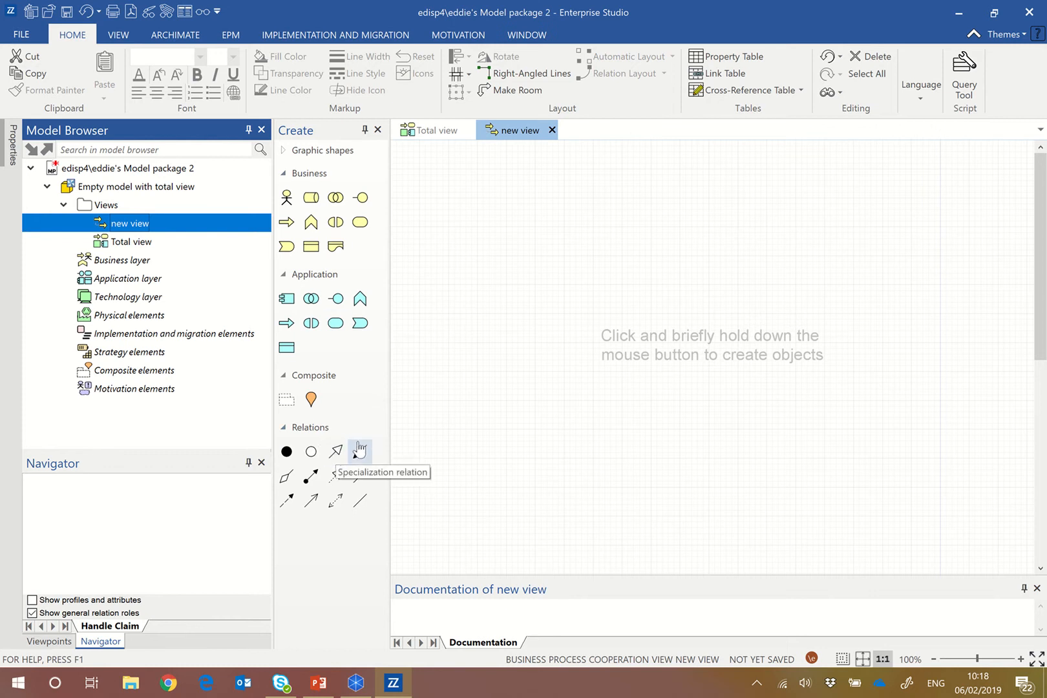
Compare the element types offered in the Total view and the new view, including their names
{"action": "left_click", "coordinate": [431, 132]}
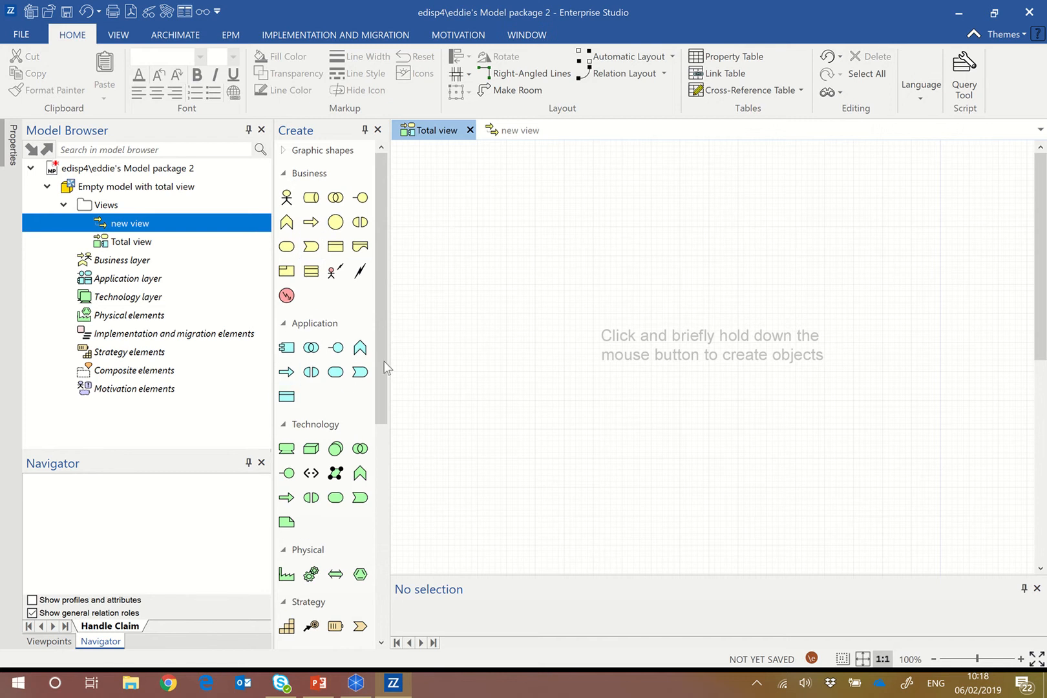
{"action": "left_click", "coordinate": [508, 132]}
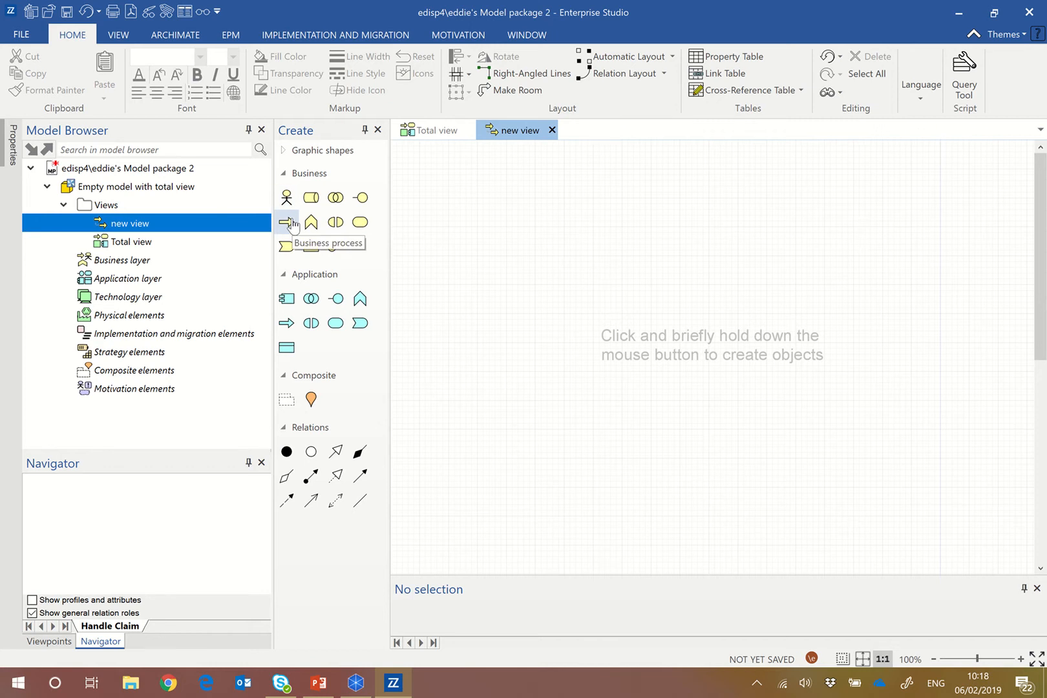
{"action": "left_click", "coordinate": [355, 278]}
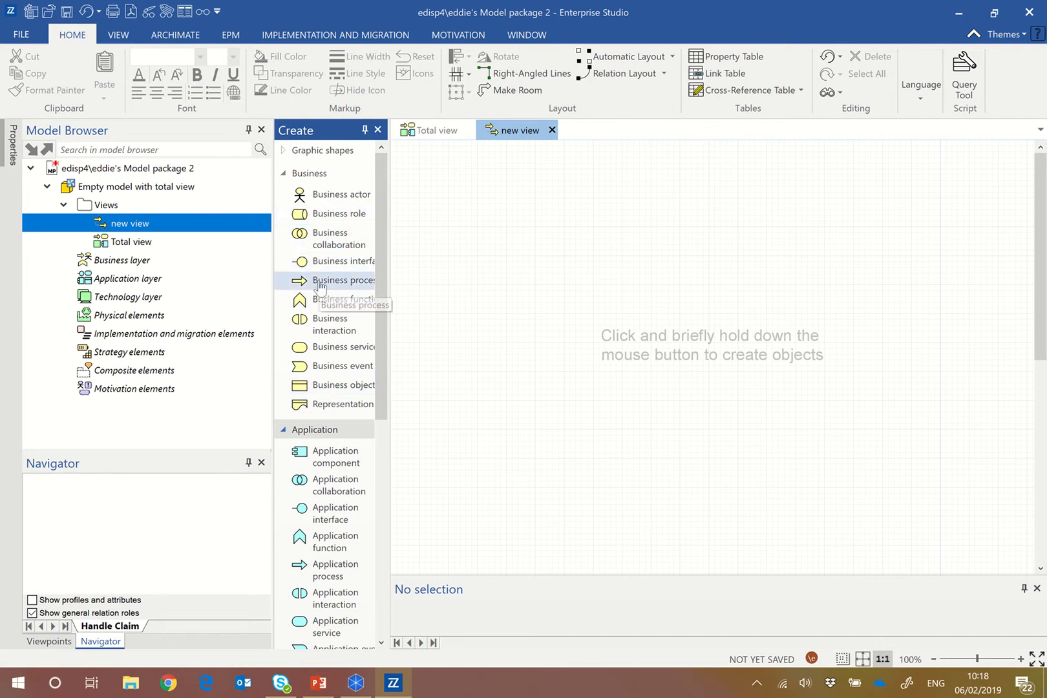
{"action": "double_click", "coordinate": [320, 287]}
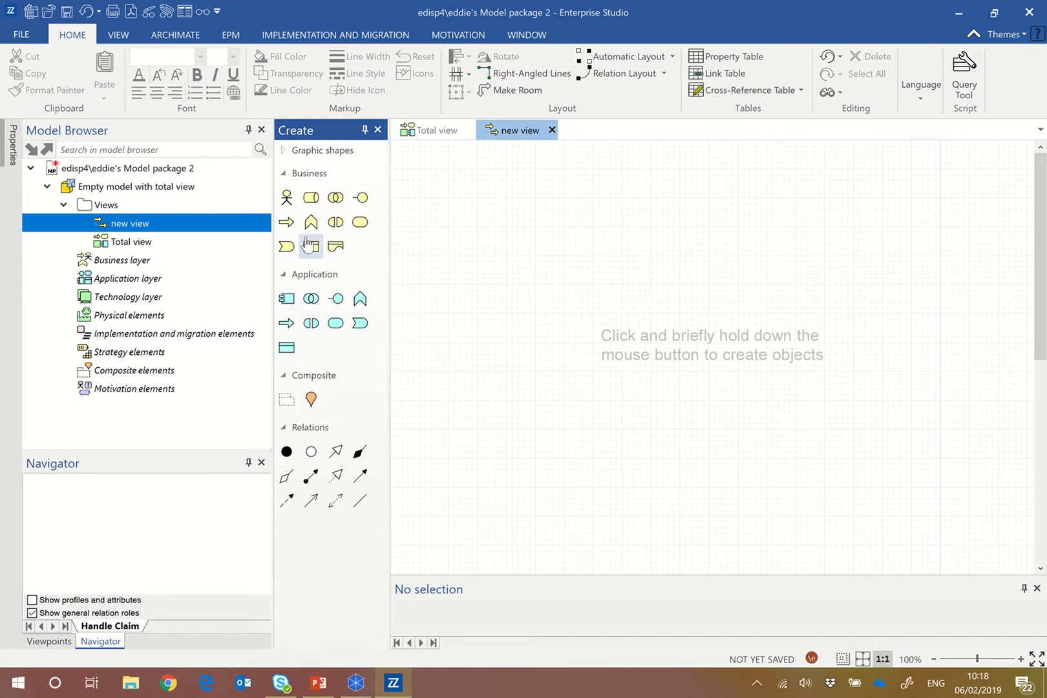
Place a business process named "Handle Claim" in the new view and enlarge it into a wide box
{"action": "left_click", "coordinate": [520, 247]}
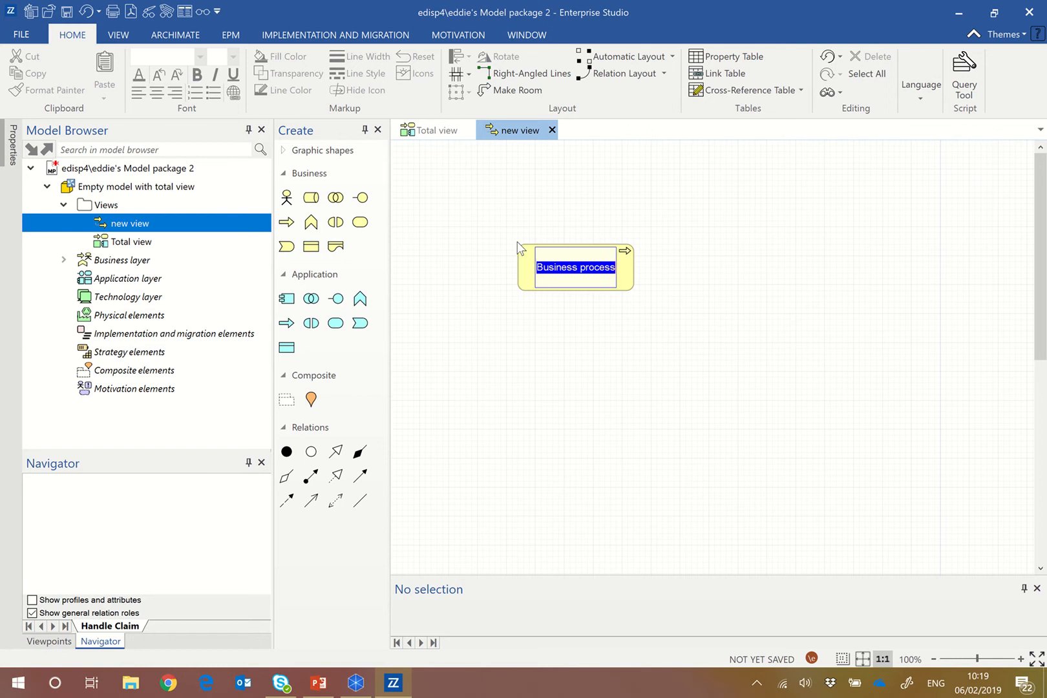
{"action": "type", "text": "Handle "}
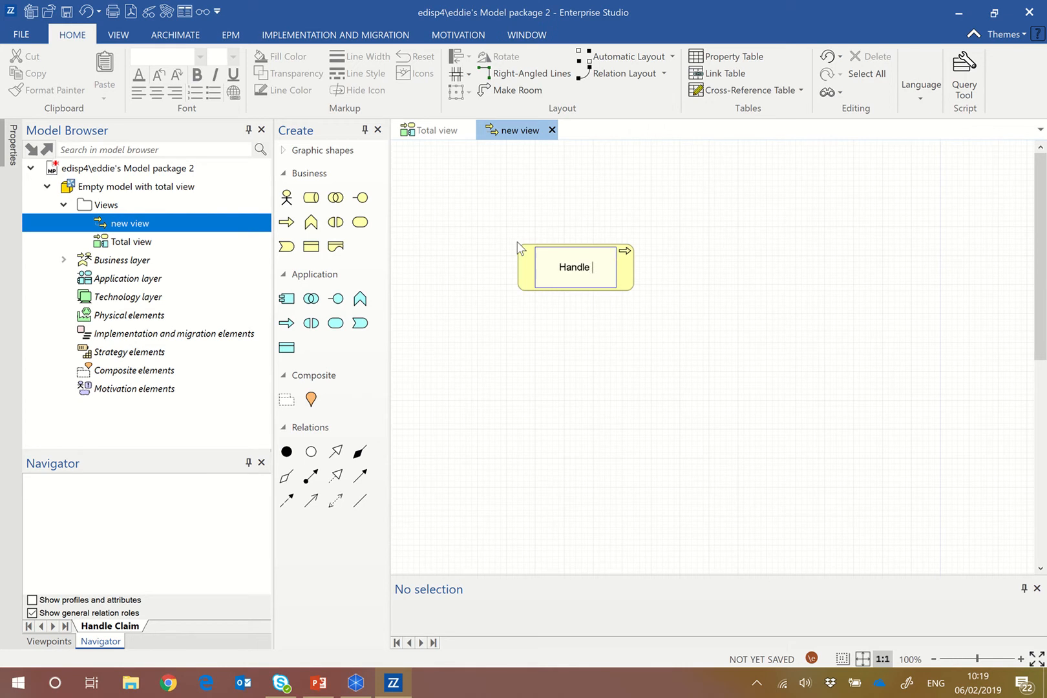
{"action": "type", "text": "Claim"}
{"action": "left_click", "coordinate": [539, 344]}
{"action": "left_click_drag", "start_coordinate": [572, 274], "coordinate": [971, 331]}
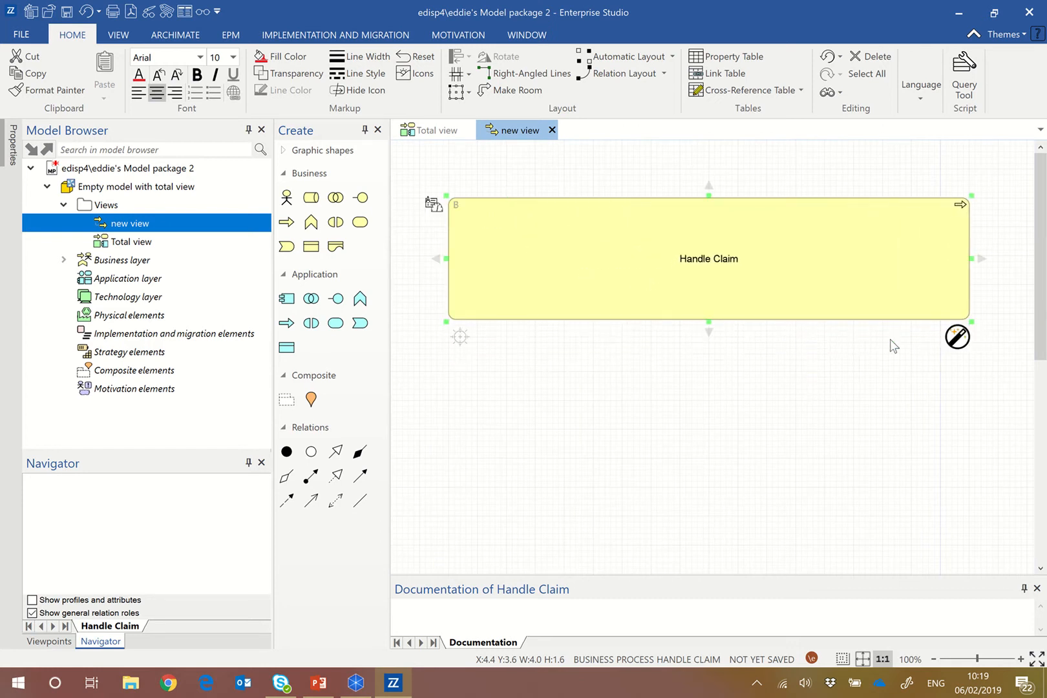
Place the existing Handle Claim process from the Business layer into the Total view
{"action": "left_click", "coordinate": [63, 260]}
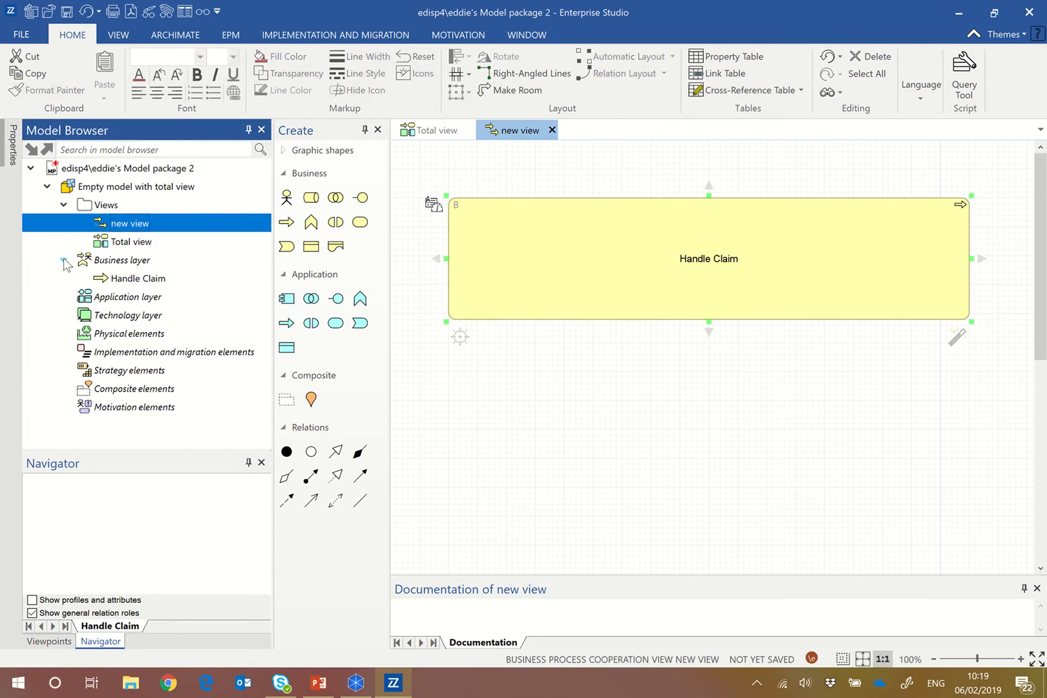
{"action": "left_click", "coordinate": [137, 280]}
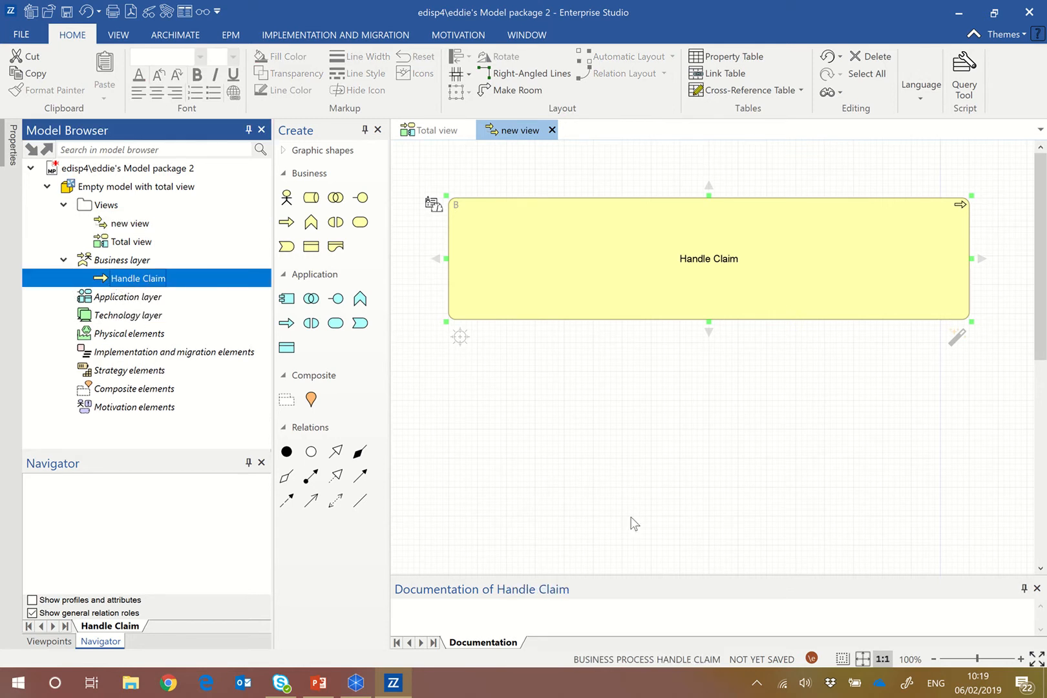
{"action": "left_click", "coordinate": [713, 484]}
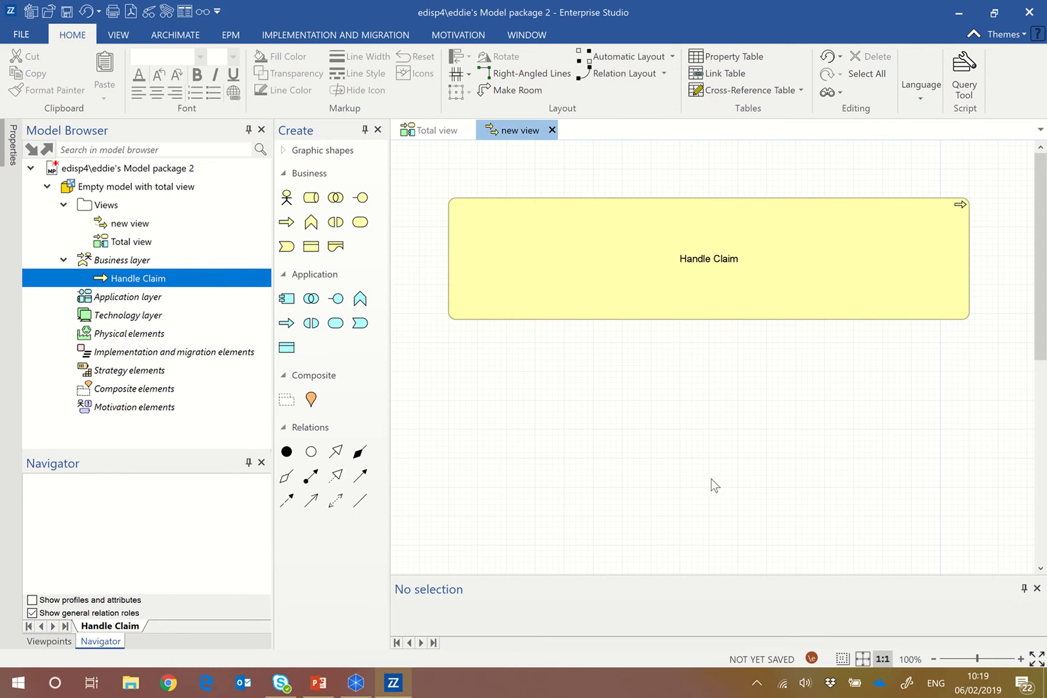
{"action": "left_click", "coordinate": [440, 132]}
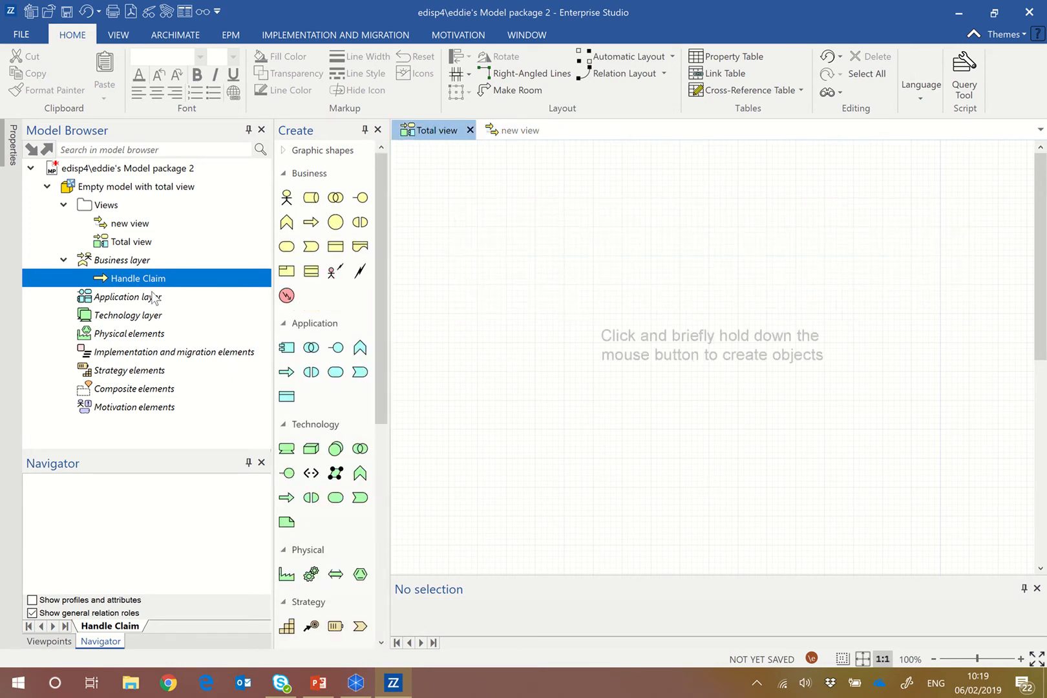
{"action": "left_click", "coordinate": [132, 275]}
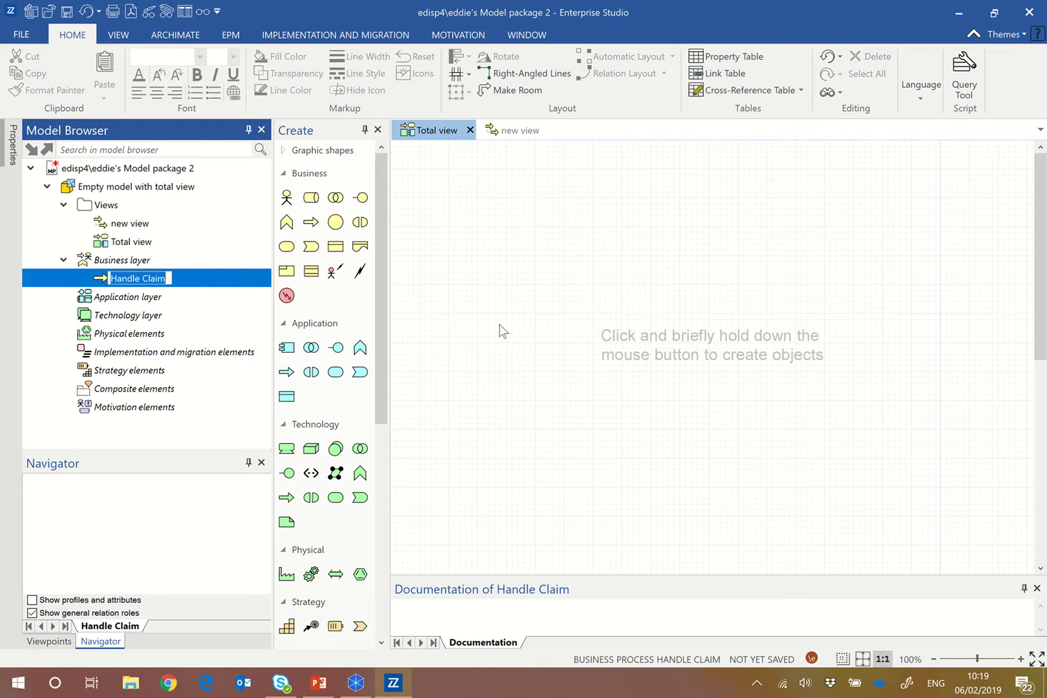
{"action": "left_click_drag", "start_coordinate": [95, 282], "coordinate": [495, 230]}
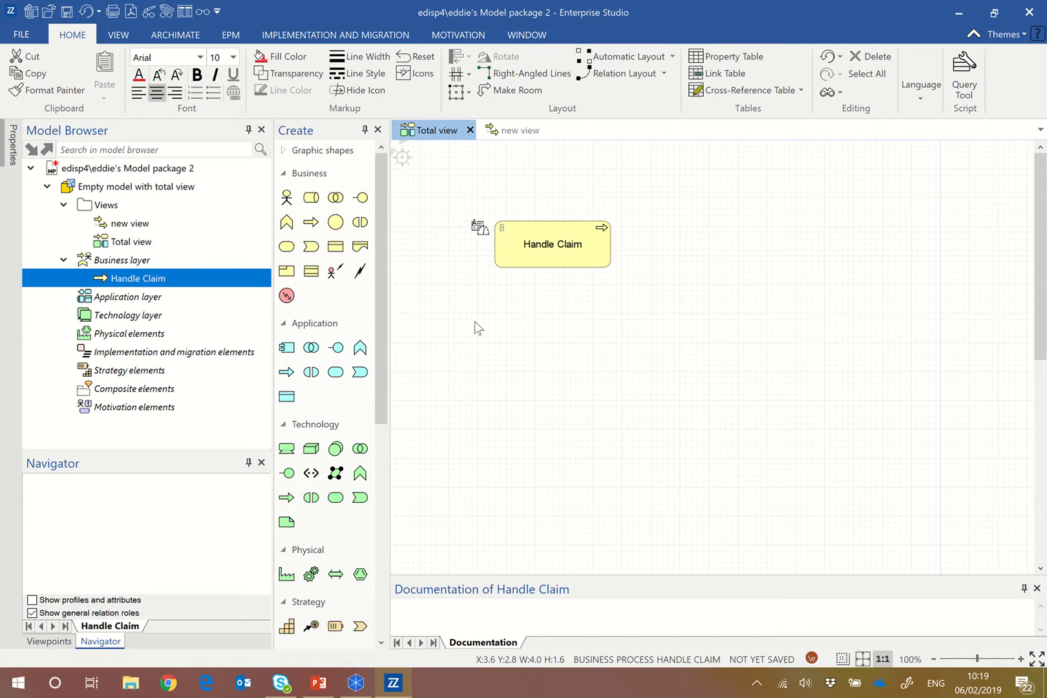
Add an application service named "Handle Request" below the Handle Claim process in the new view
{"action": "left_click", "coordinate": [515, 134]}
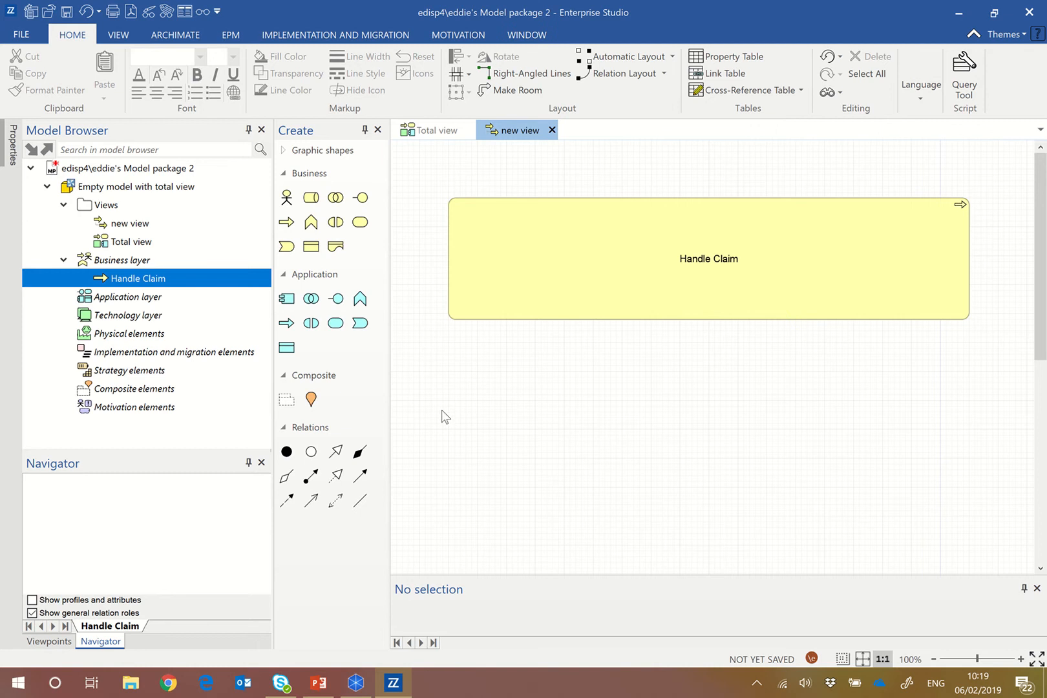
{"action": "double_click", "coordinate": [473, 393]}
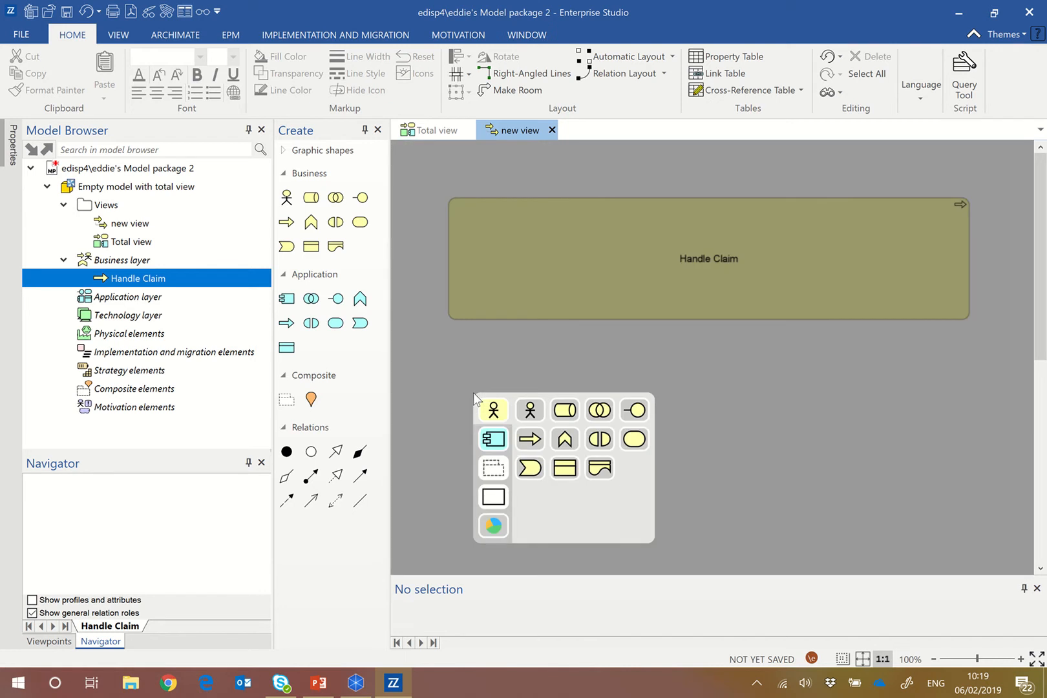
{"action": "mouse_move", "coordinate": [496, 462]}
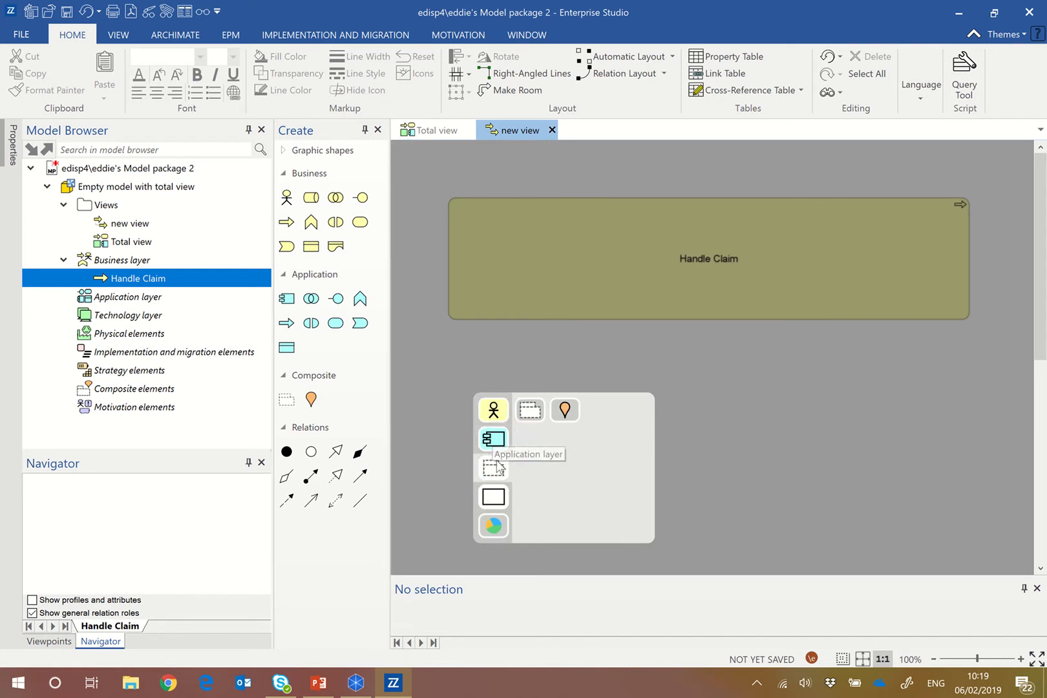
{"action": "mouse_move", "coordinate": [494, 508]}
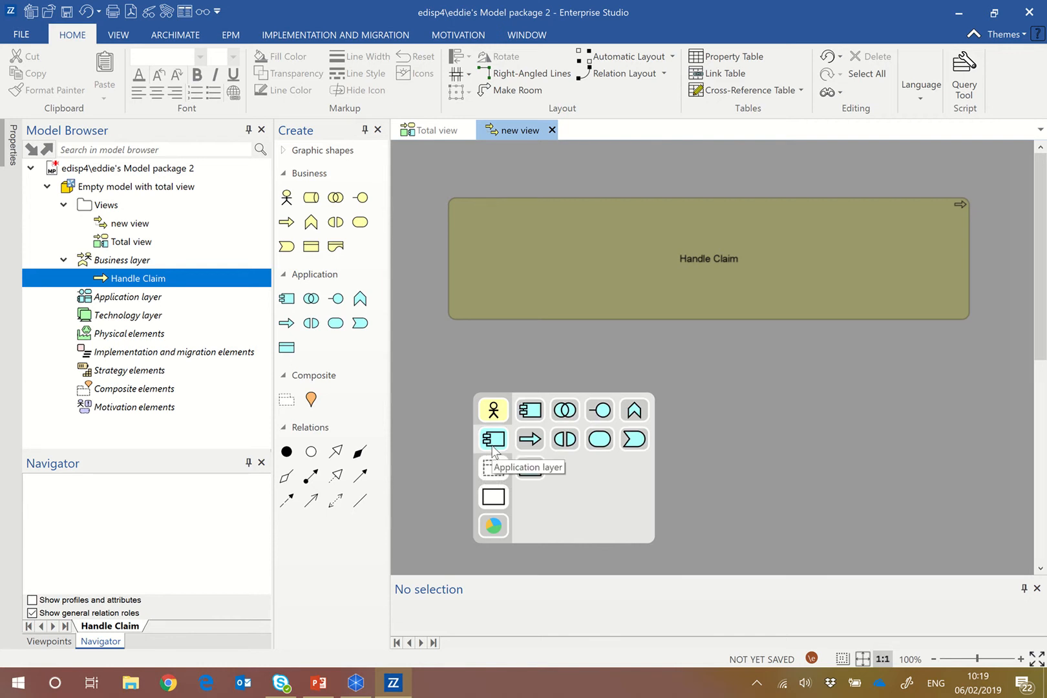
{"action": "left_click", "coordinate": [597, 439]}
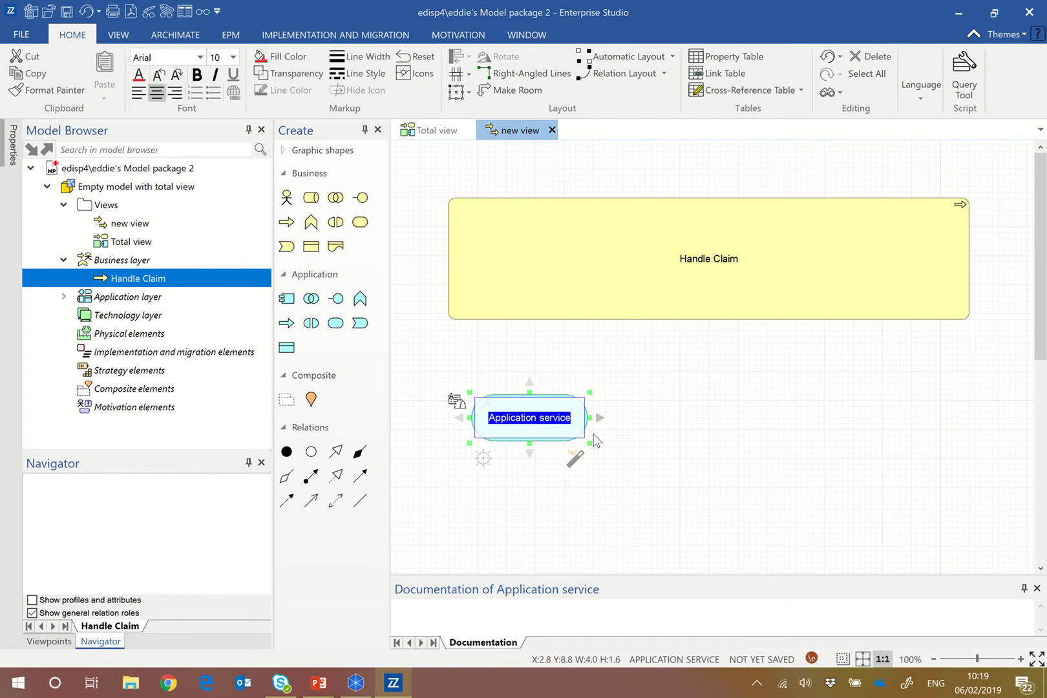
{"action": "type", "text": "Handle "}
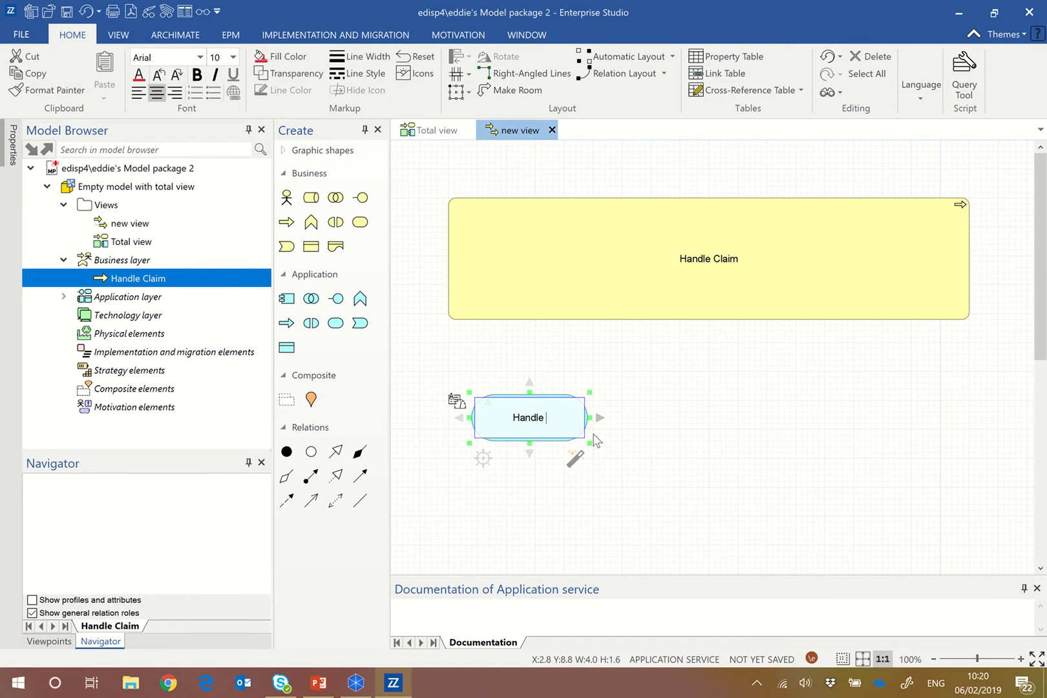
{"action": "type", "text": "Request"}
{"action": "left_click", "coordinate": [622, 442]}
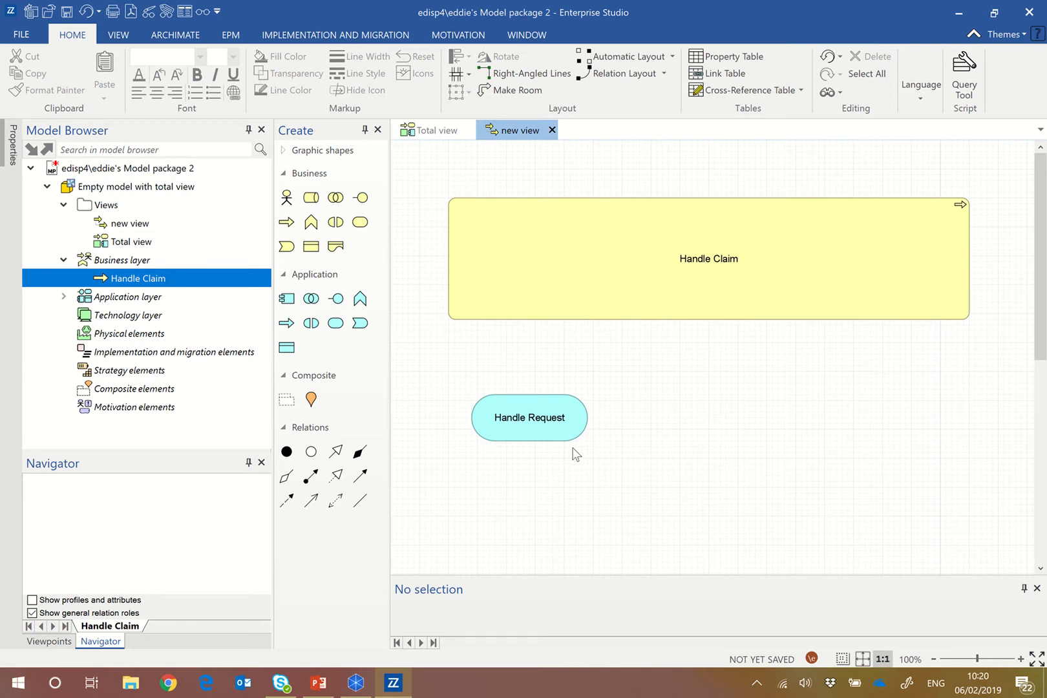
Start creating multiple business processes inside Handle Claim, with documentation as the additional attribute to fill in
{"action": "double_click", "coordinate": [698, 430]}
{"action": "left_click", "coordinate": [610, 477]}
{"action": "right_click", "coordinate": [579, 262]}
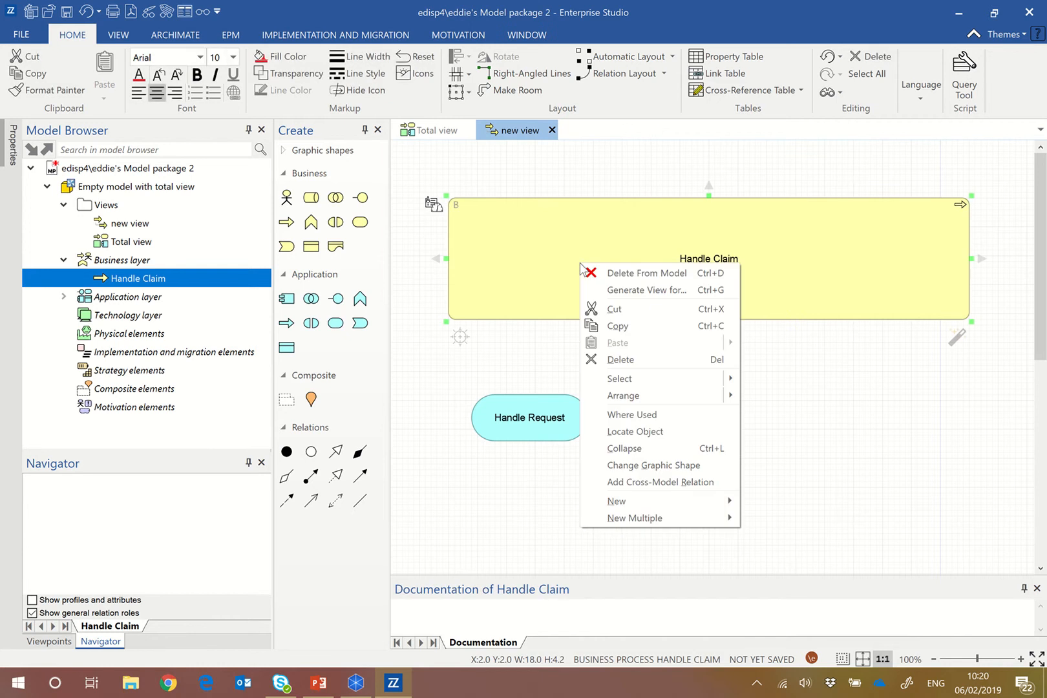
{"action": "mouse_move", "coordinate": [692, 498]}
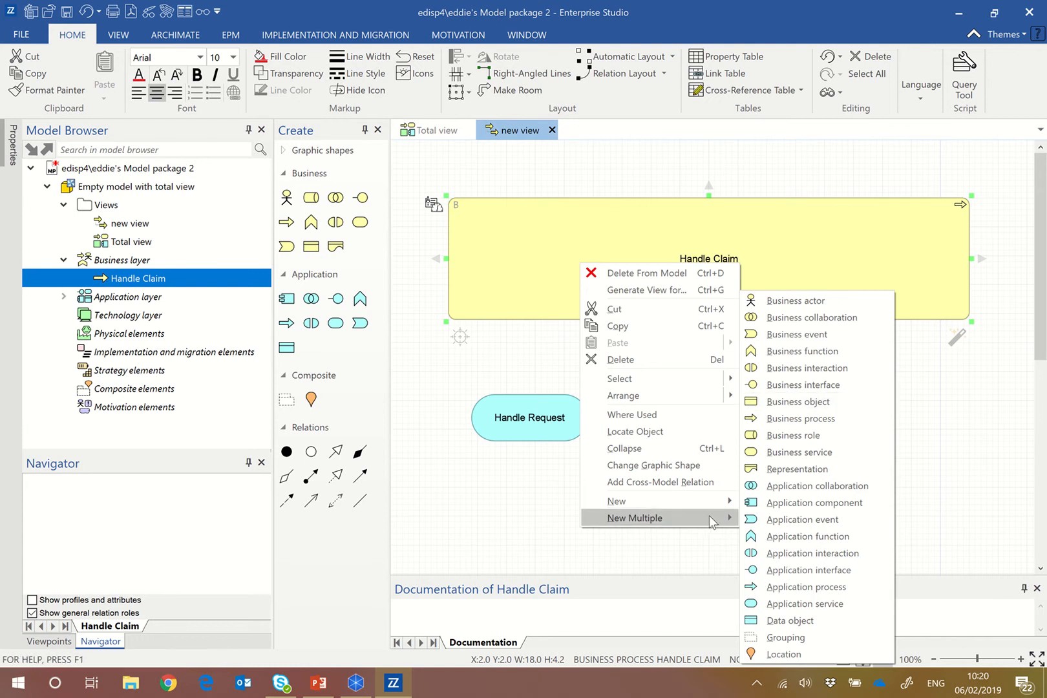
{"action": "left_click", "coordinate": [786, 424]}
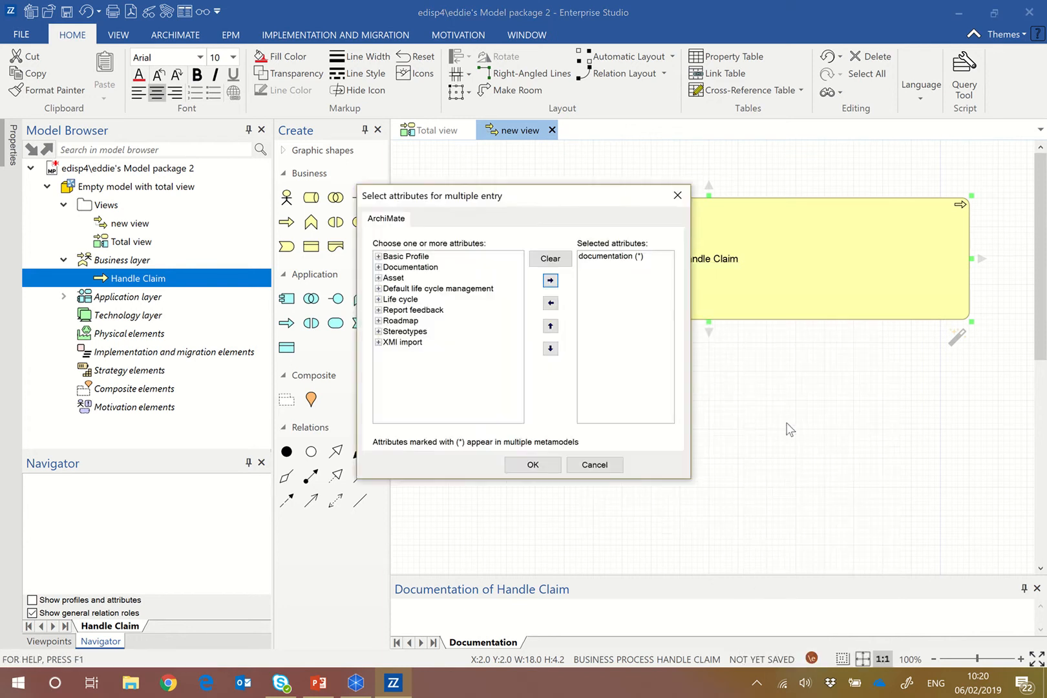
{"action": "left_click", "coordinate": [378, 267]}
{"action": "left_click", "coordinate": [379, 267]}
{"action": "left_click", "coordinate": [532, 465]}
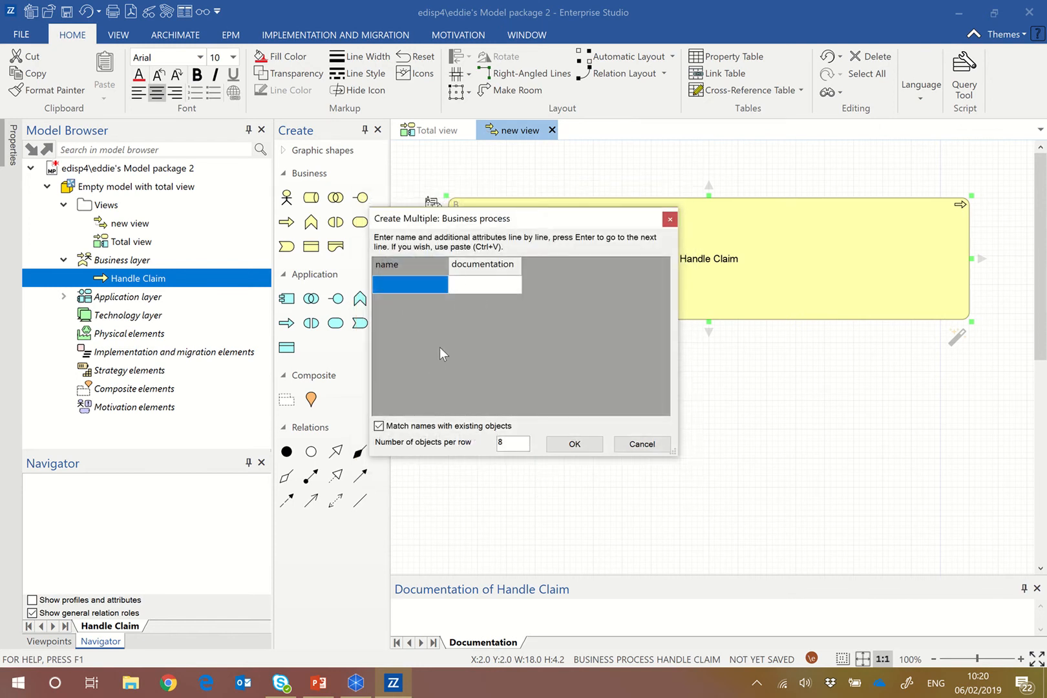
Create Register, Accept, Valuate and Pay inside Handle Claim from the name and description rows in processes.docx, and move them clear of the box's edges
{"action": "key", "text": "super+d"}
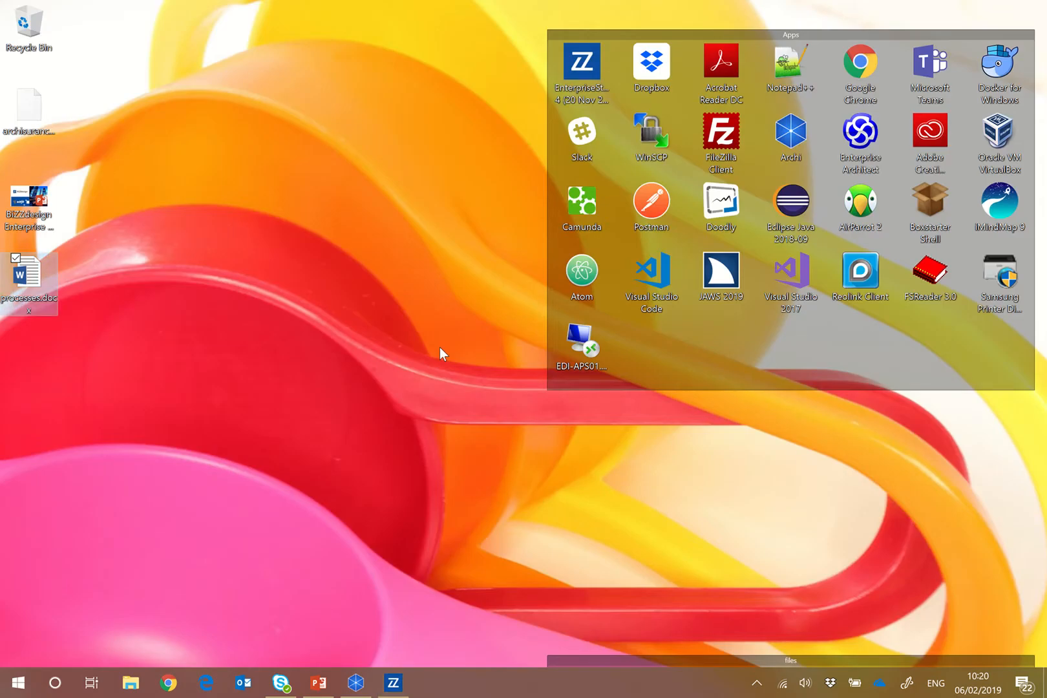
{"action": "double_click", "coordinate": [55, 292]}
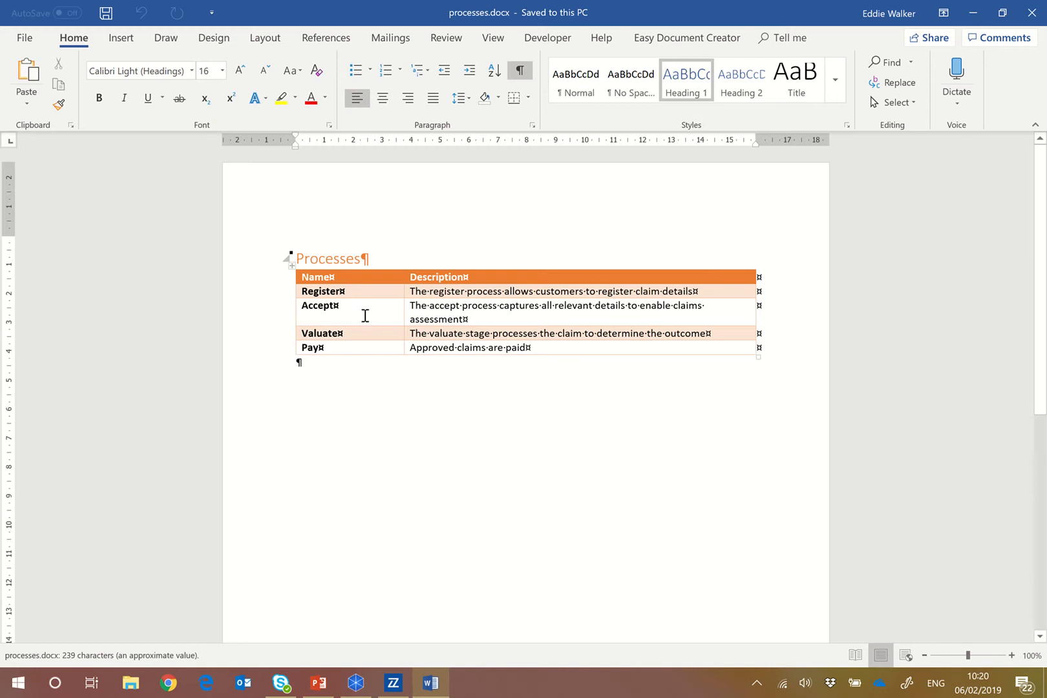
{"action": "left_click_drag", "start_coordinate": [300, 292], "coordinate": [525, 348]}
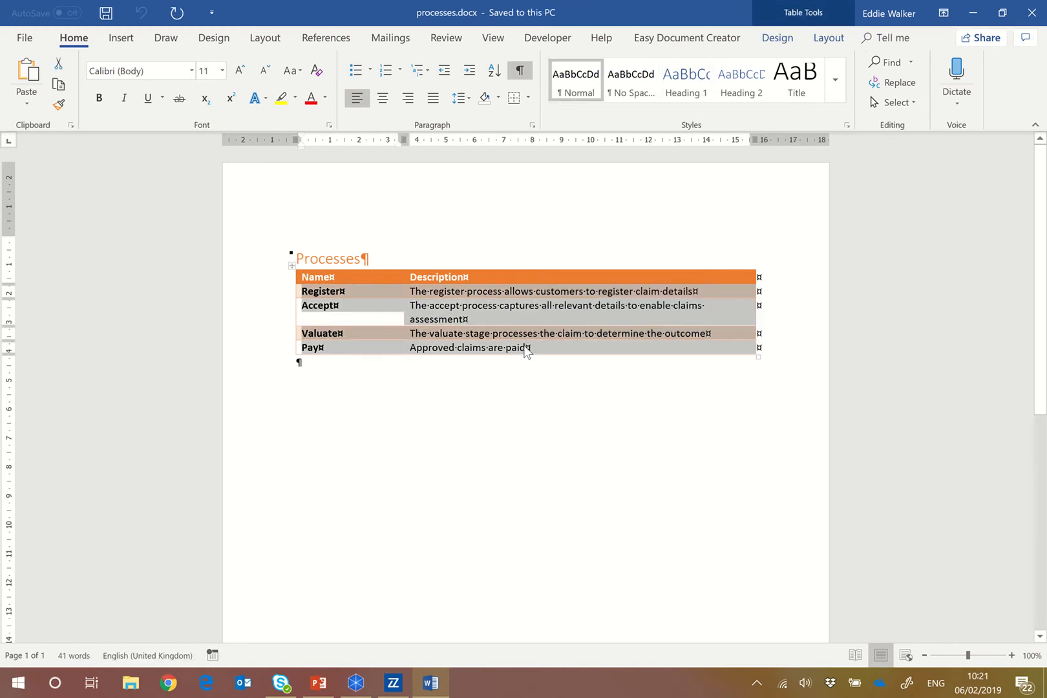
{"action": "key", "text": "alt+Tab"}
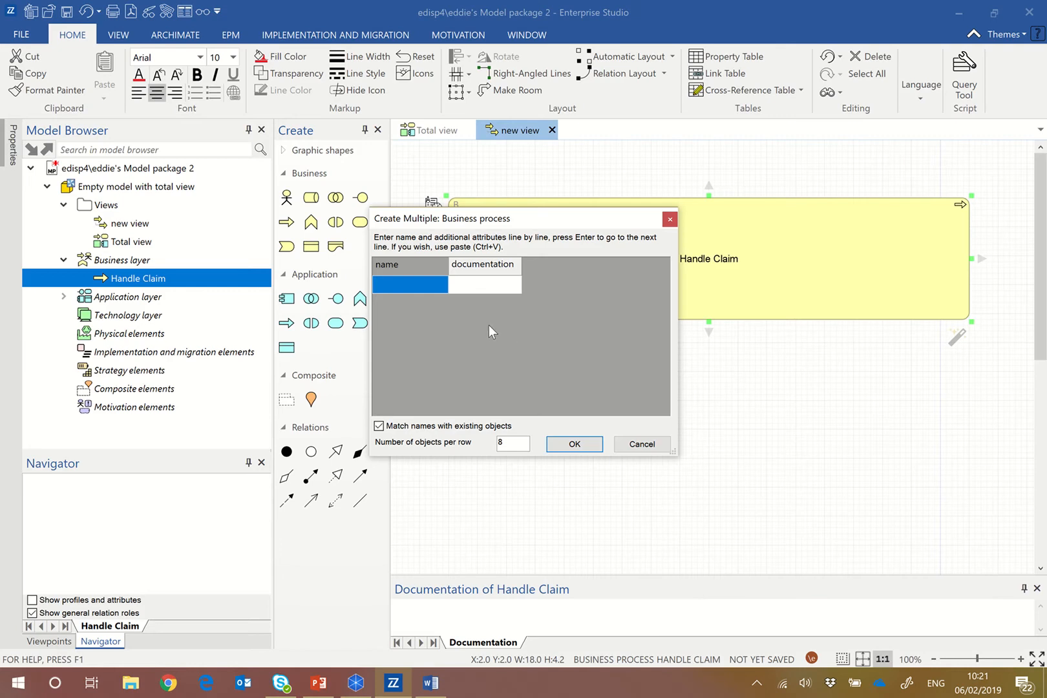
{"action": "key", "text": "ctrl+v"}
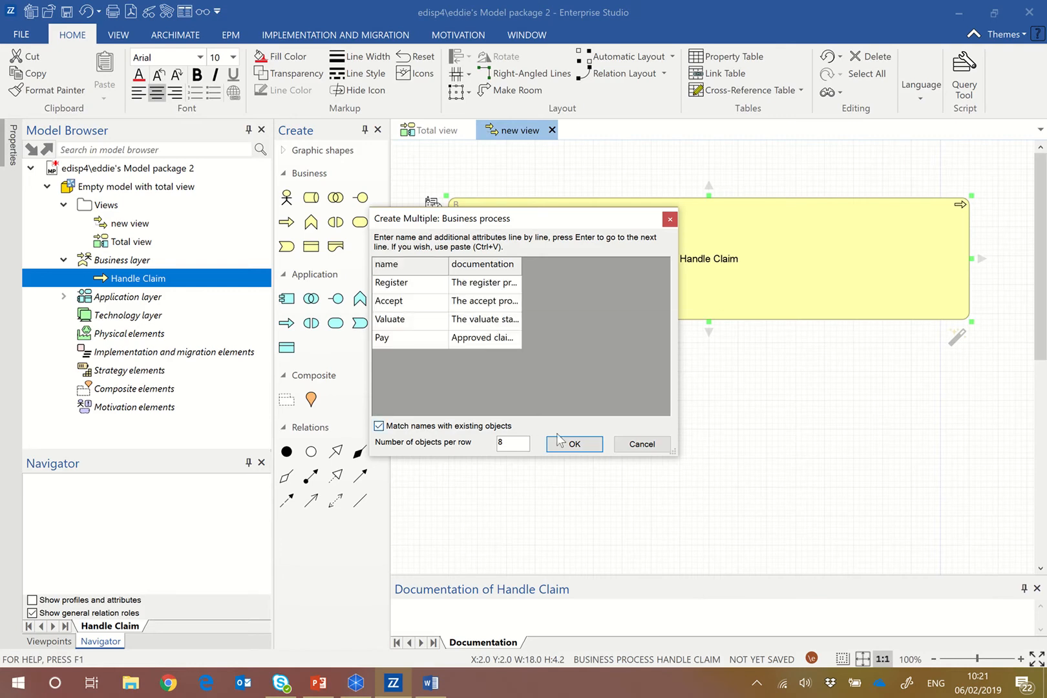
{"action": "left_click", "coordinate": [574, 445]}
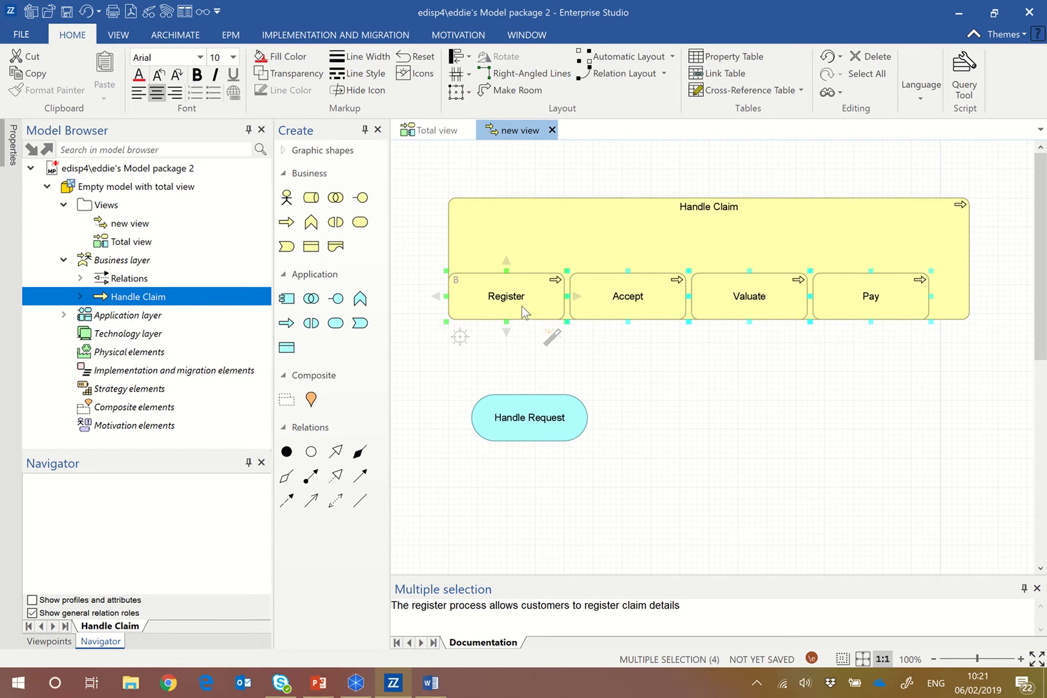
{"action": "left_click_drag", "start_coordinate": [522, 306], "coordinate": [545, 284]}
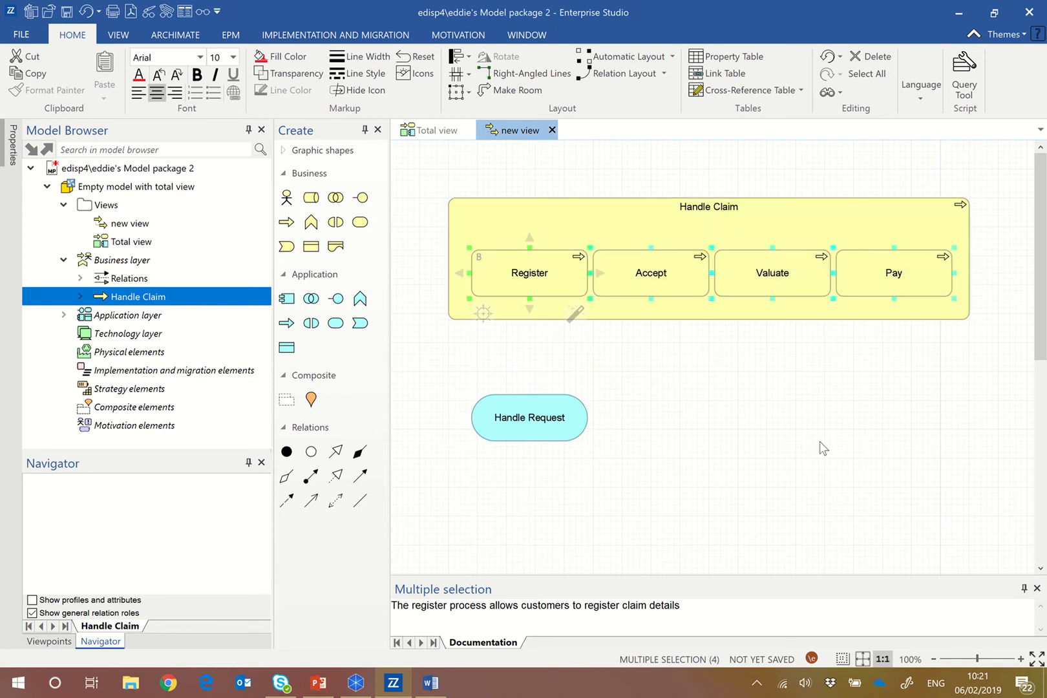
{"action": "left_click", "coordinate": [817, 442]}
Examine the composition relations of the Handle Claim process in the Navigator
{"action": "left_click", "coordinate": [660, 229]}
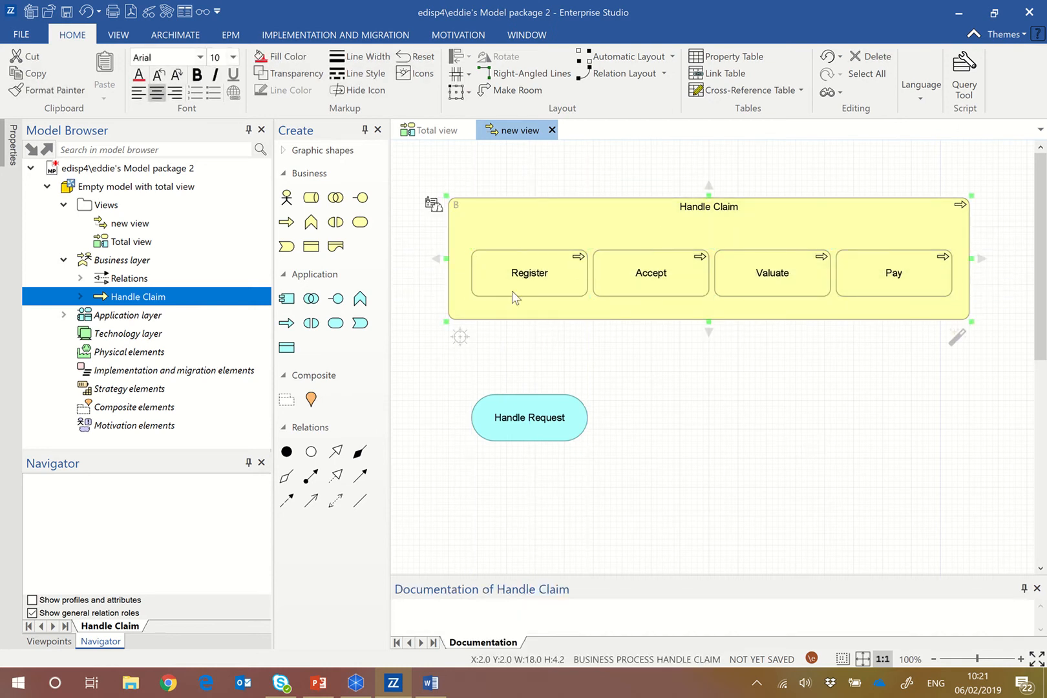
{"action": "left_click", "coordinate": [461, 337]}
{"action": "left_click", "coordinate": [48, 502]}
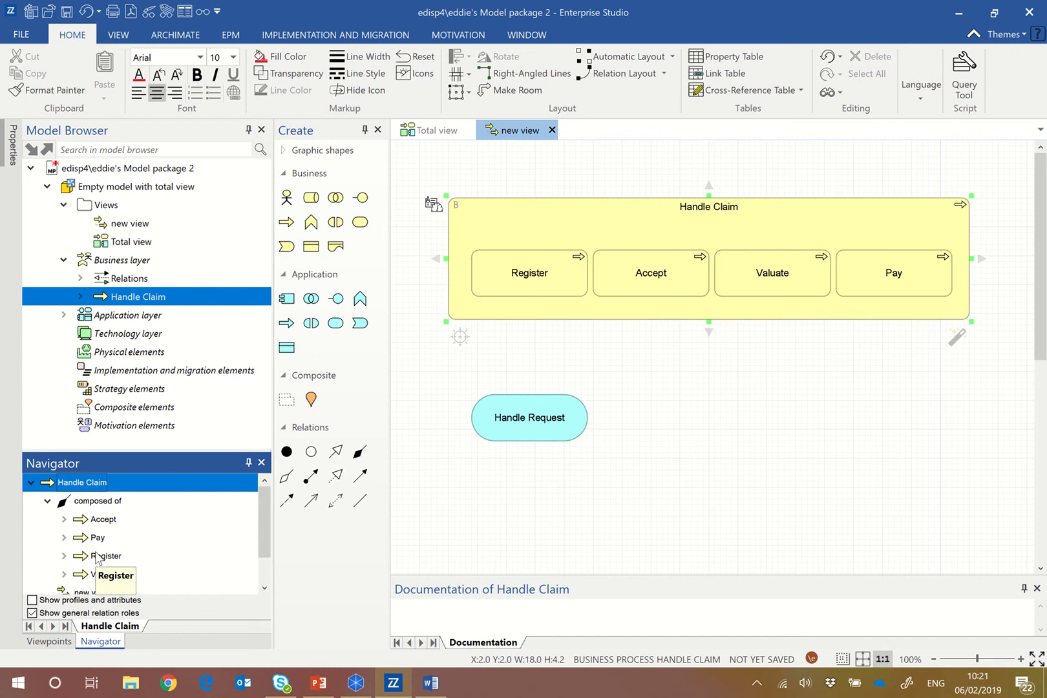
{"action": "left_click", "coordinate": [790, 473]}
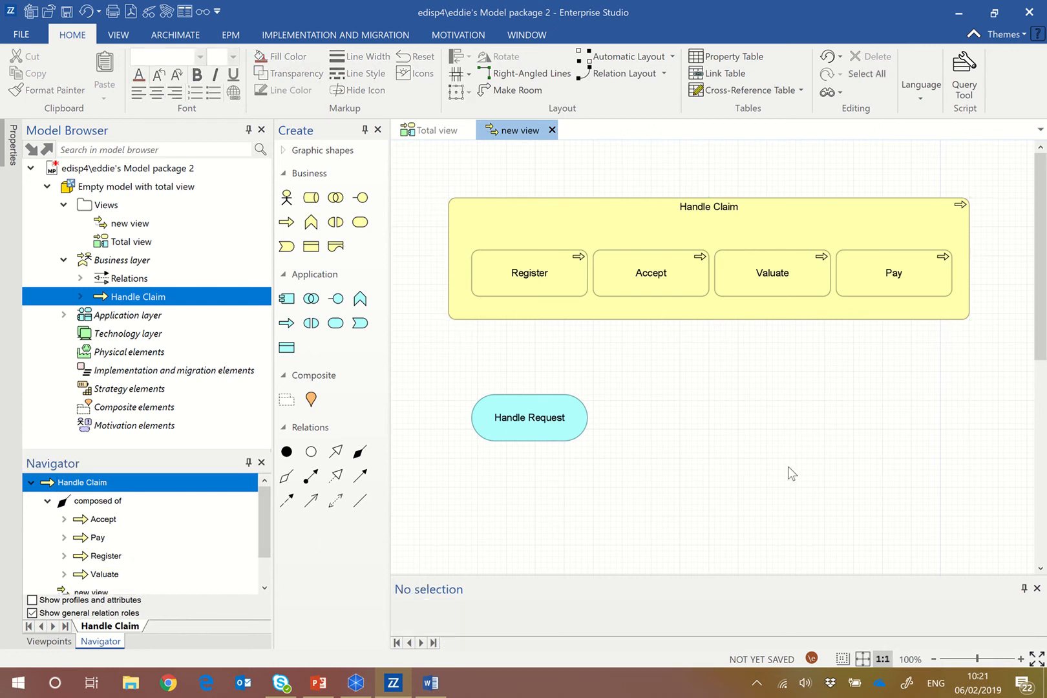
Connect the Register process to the Accept process with a triggering relation
{"action": "left_click", "coordinate": [557, 286]}
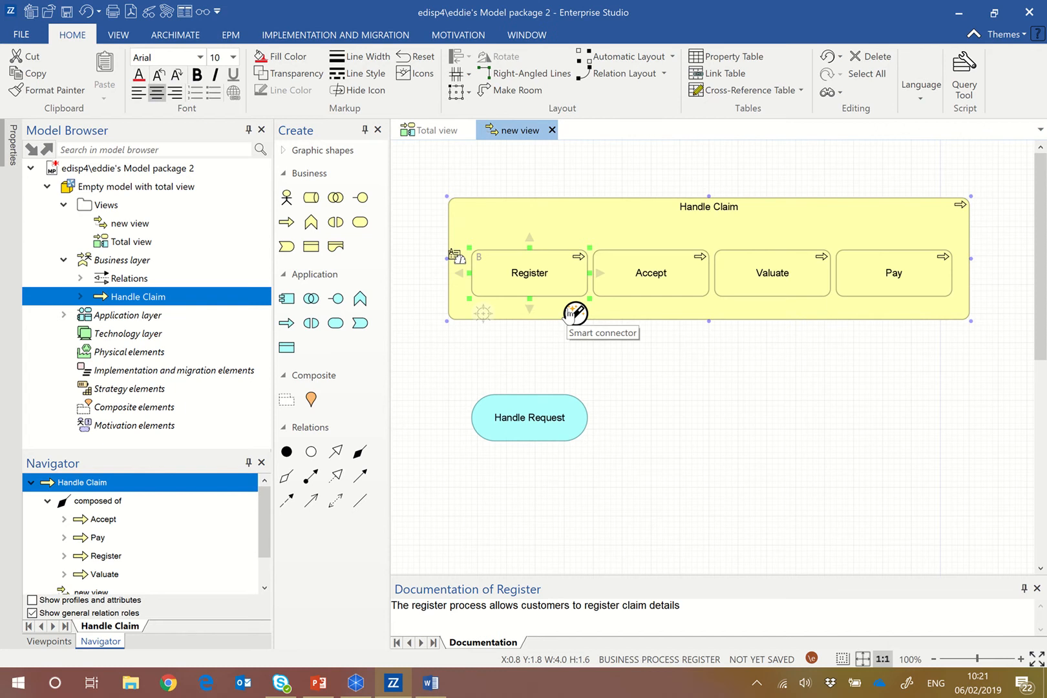
{"action": "left_click_drag", "start_coordinate": [574, 313], "coordinate": [638, 277]}
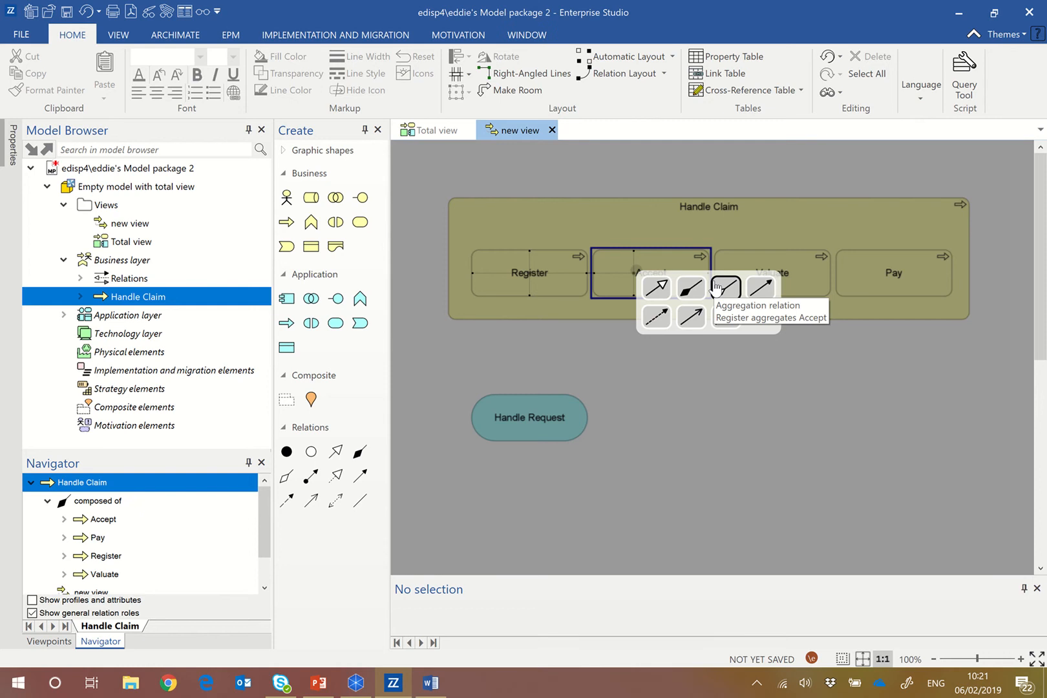
{"action": "left_click", "coordinate": [757, 289]}
{"action": "left_click", "coordinate": [728, 387]}
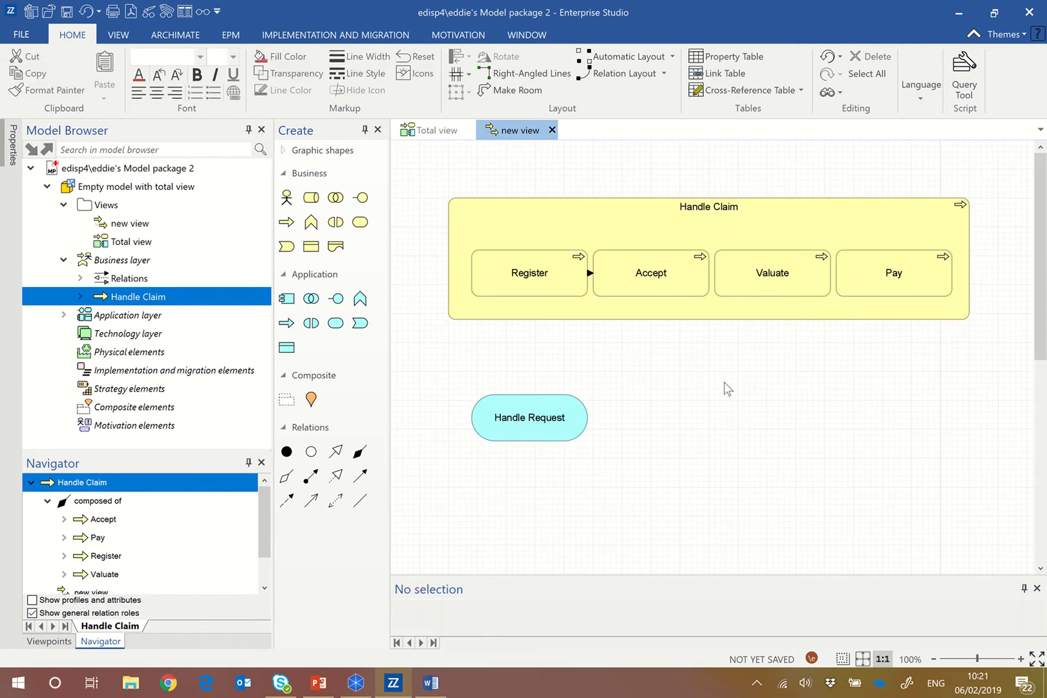
Narrow the Register process to about 2.8 wide and give Accept, Valuate and Pay the same size
{"action": "left_click", "coordinate": [554, 284]}
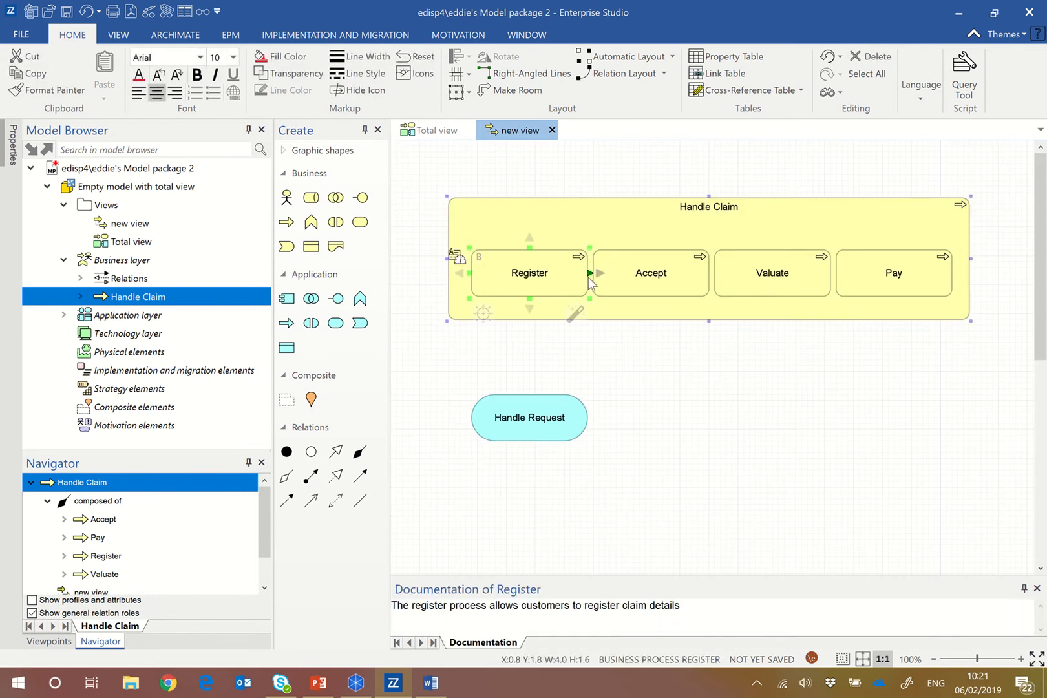
{"action": "left_click_drag", "start_coordinate": [589, 273], "coordinate": [553, 273]}
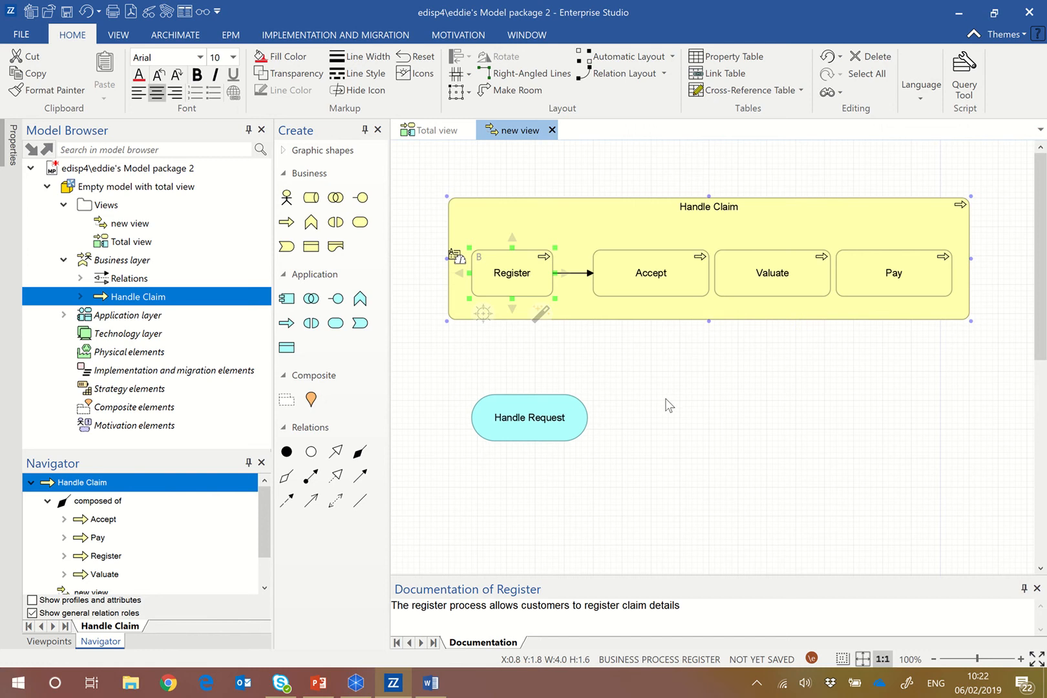
{"action": "key", "text": "ctrl+a"}
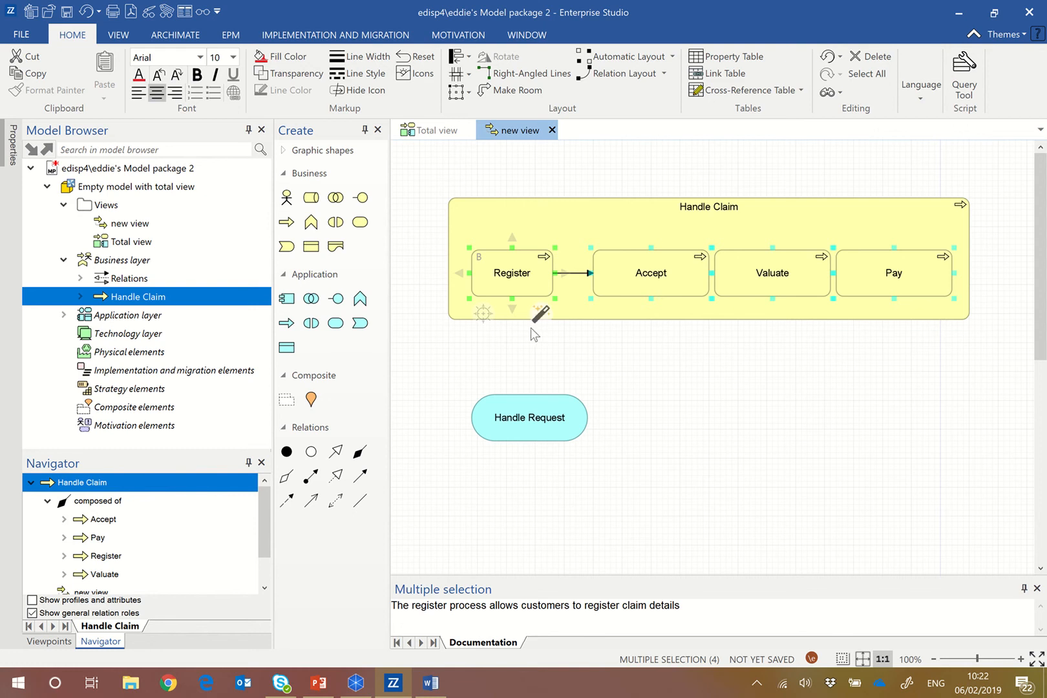
{"action": "left_click", "coordinate": [469, 58]}
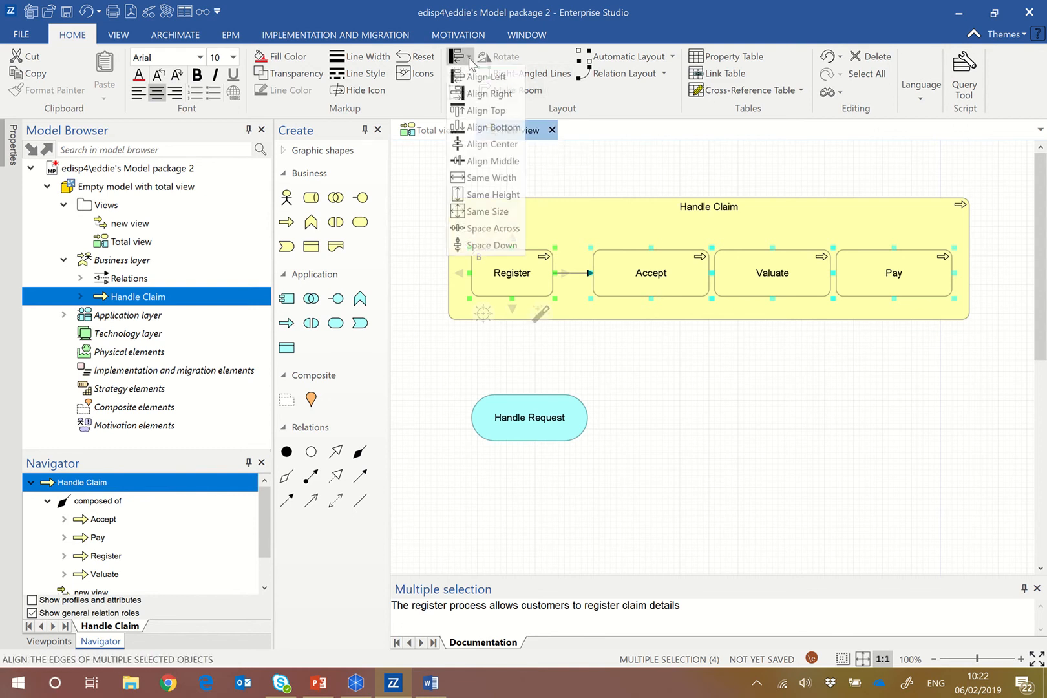
{"action": "left_click", "coordinate": [493, 212]}
{"action": "left_click", "coordinate": [800, 396]}
Add triggering relations from Accept to Valuate and from Valuate to Pay
{"action": "left_click", "coordinate": [659, 282]}
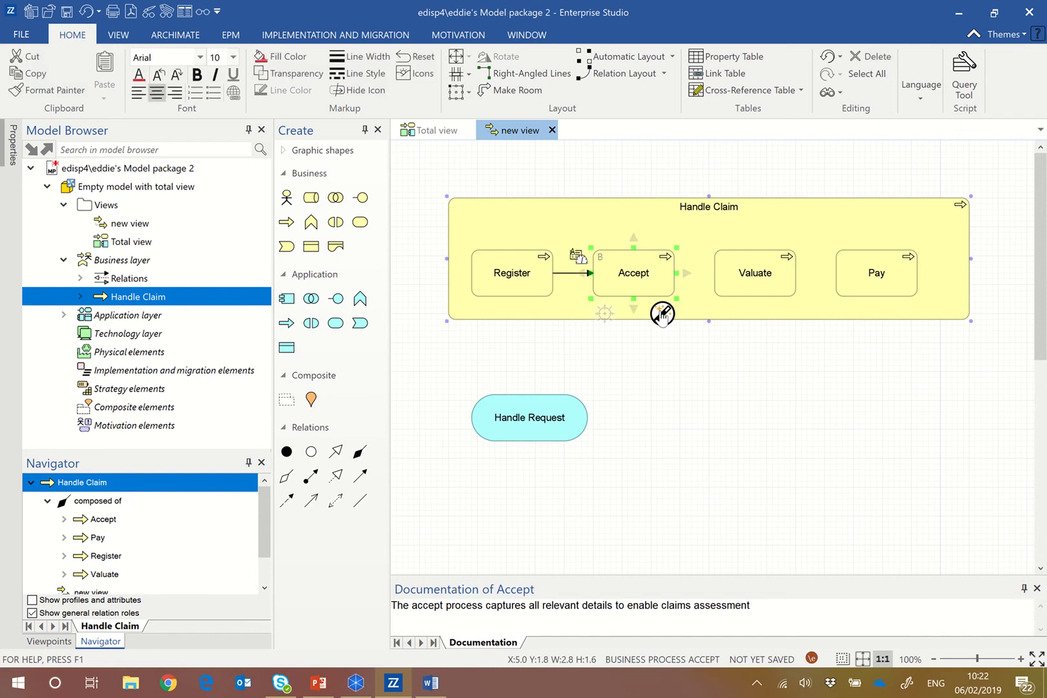
{"action": "left_click_drag", "start_coordinate": [664, 306], "coordinate": [874, 279]}
{"action": "left_click", "coordinate": [885, 291]}
{"action": "left_click", "coordinate": [789, 284]}
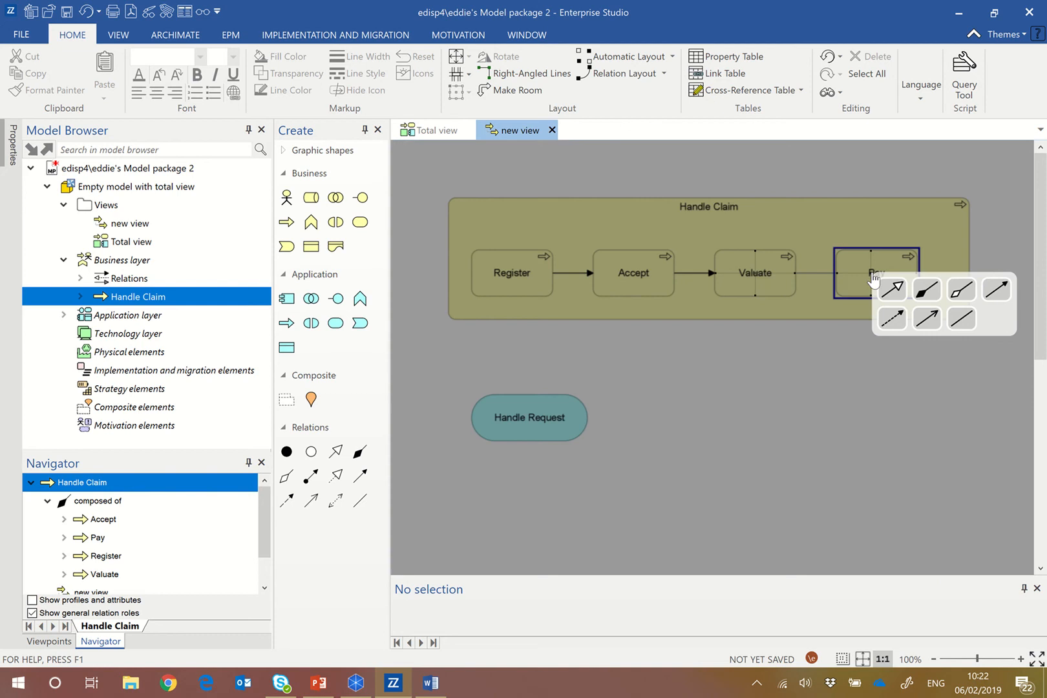
{"action": "left_click", "coordinate": [891, 287]}
{"action": "left_click", "coordinate": [851, 372]}
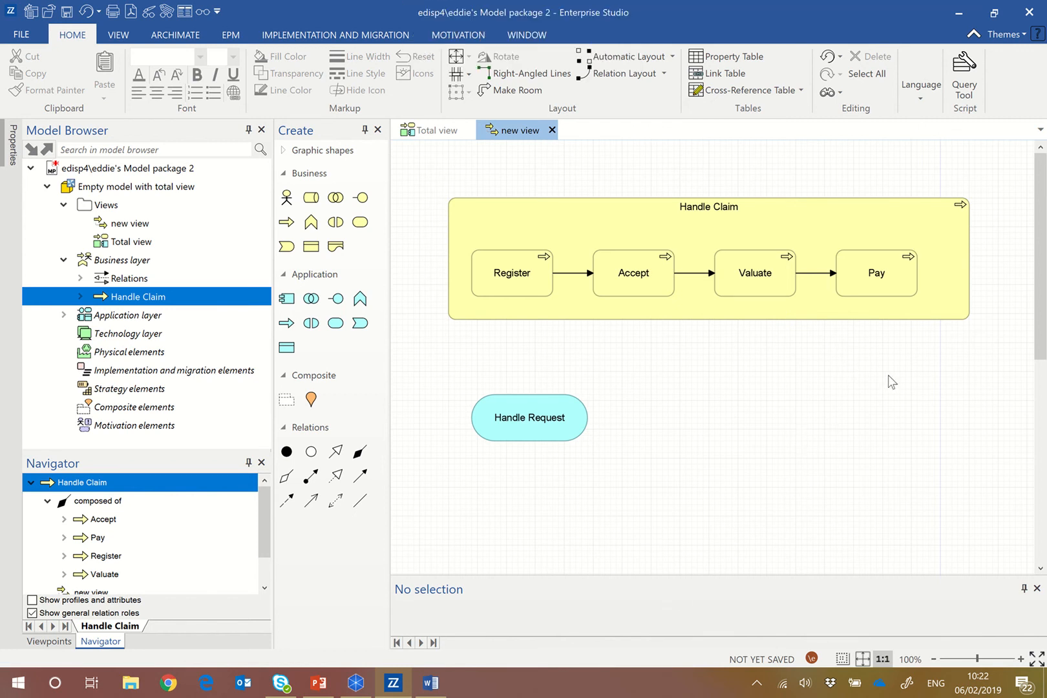
Add a business role named "Insurant" beside the Handle Claim process and link it to the process with an assignment relation
{"action": "scroll", "coordinate": [888, 375], "scroll_direction": "down", "scroll_amount": 1}
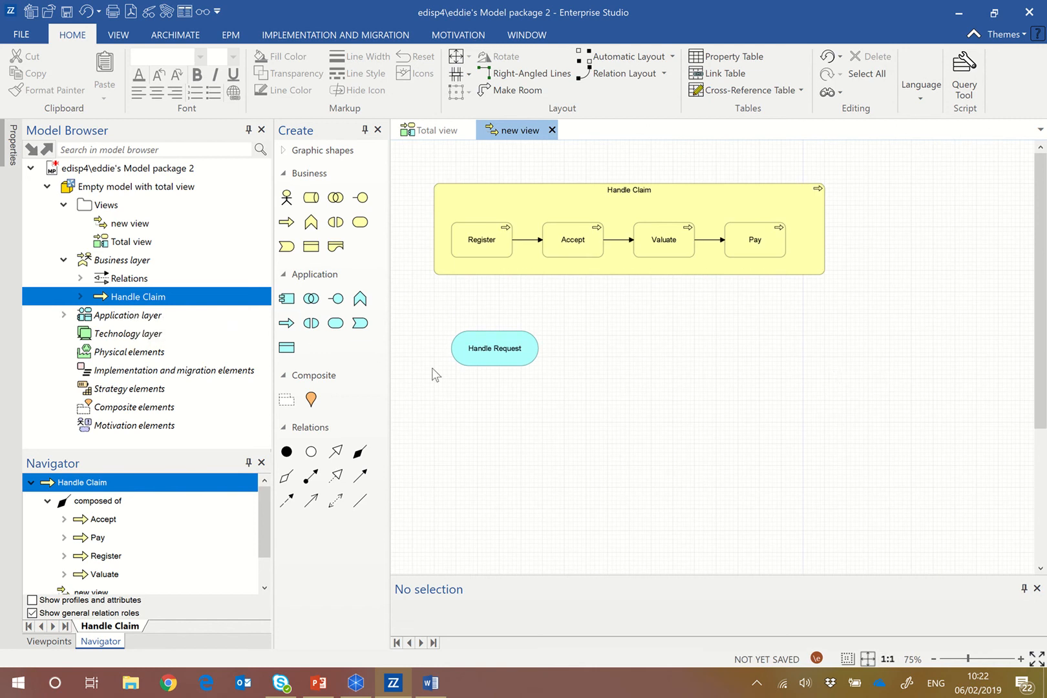
{"action": "double_click", "coordinate": [614, 340]}
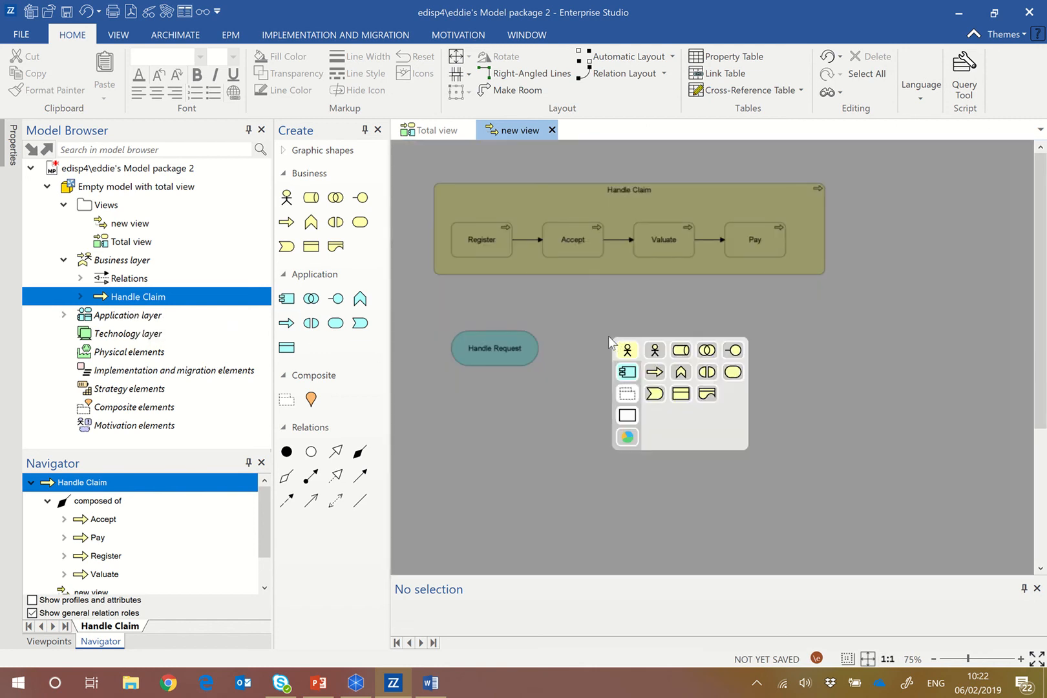
{"action": "left_click", "coordinate": [586, 303]}
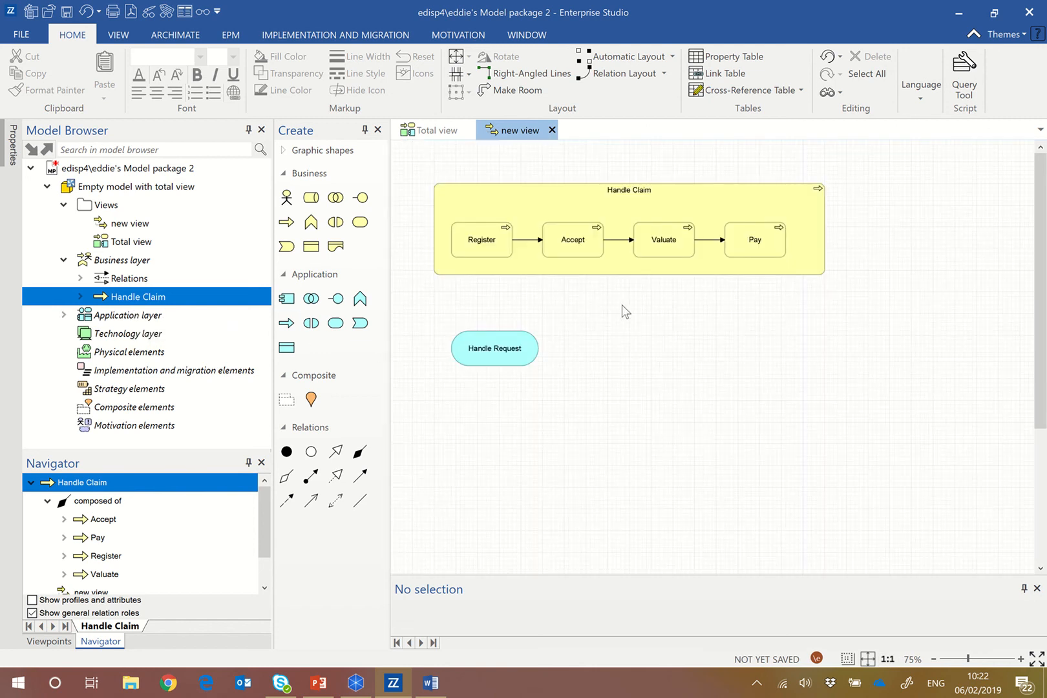
{"action": "left_click", "coordinate": [800, 218]}
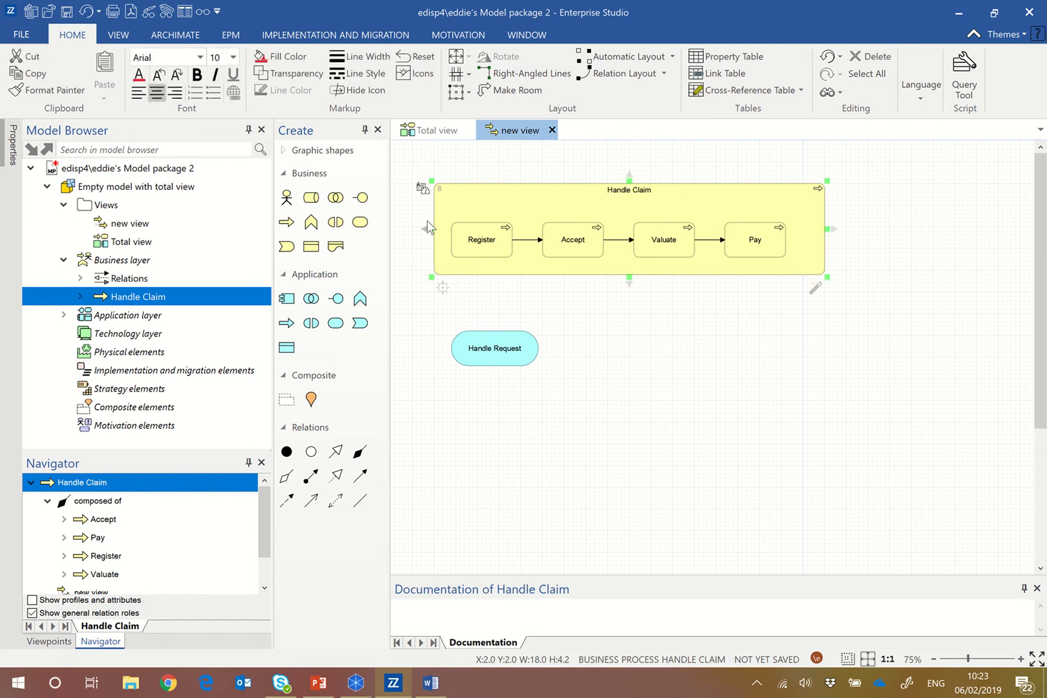
{"action": "left_click", "coordinate": [834, 232]}
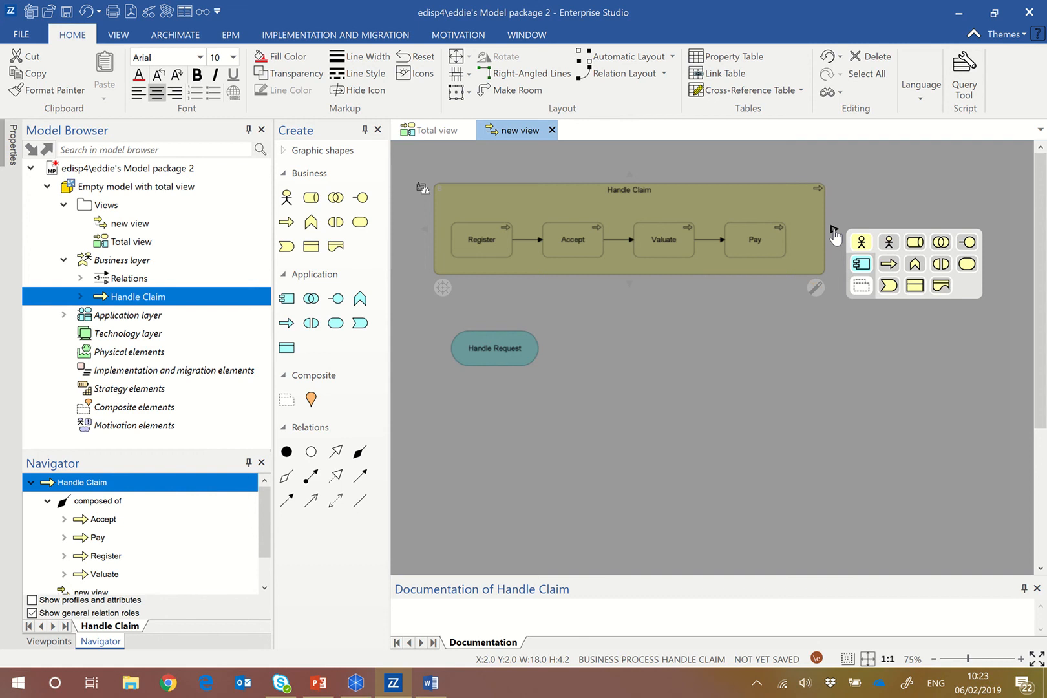
{"action": "left_click", "coordinate": [910, 243]}
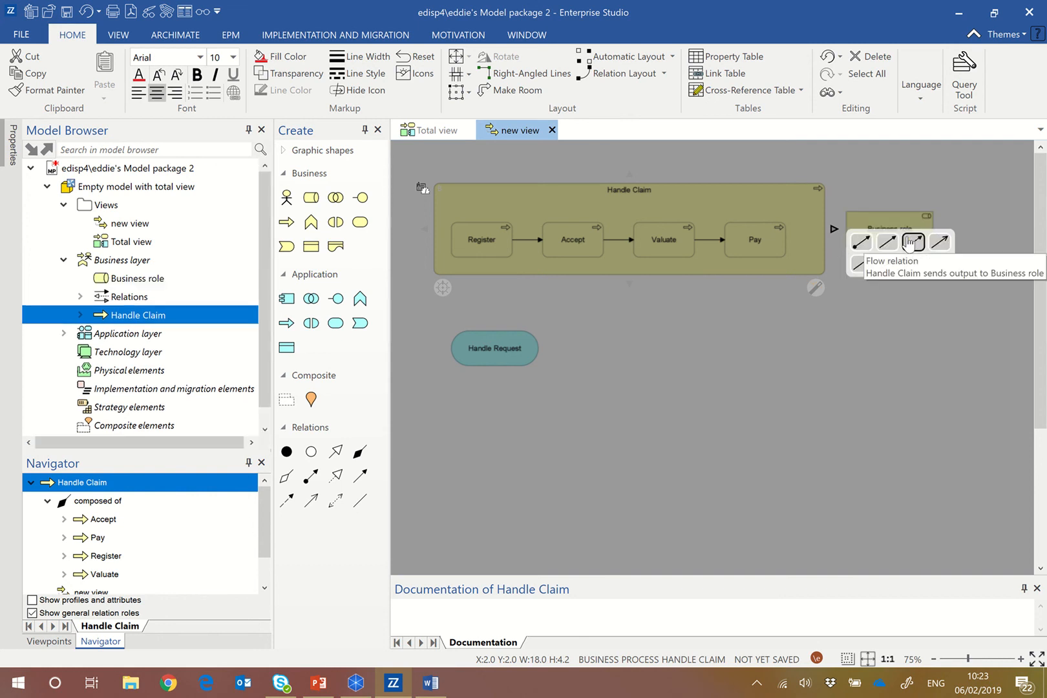
{"action": "left_click", "coordinate": [868, 242]}
{"action": "type", "text": "Insurant"}
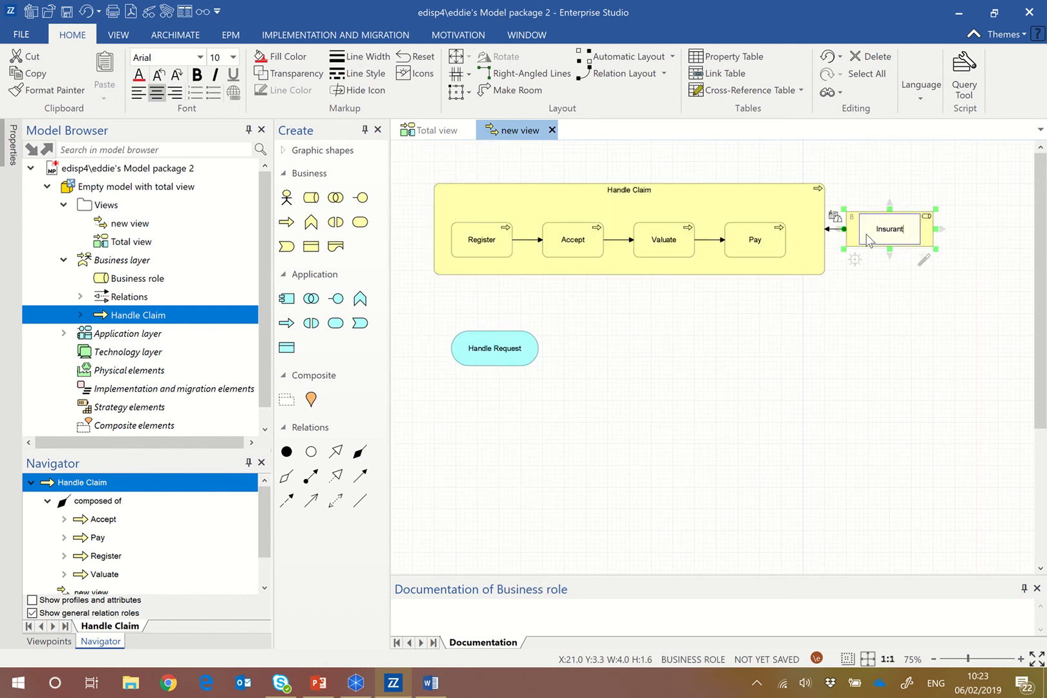
{"action": "left_click", "coordinate": [863, 300]}
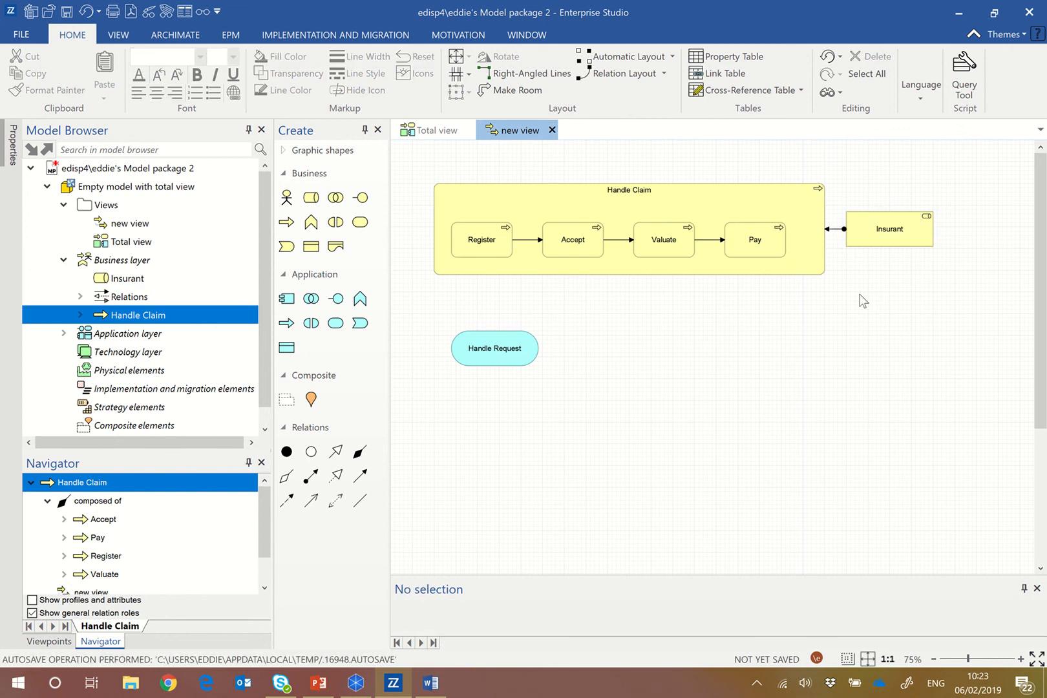
Add a business actor named "ArcihSurance" beside the Insurant role and link it to the role with an assignment relation
{"action": "left_click", "coordinate": [913, 237]}
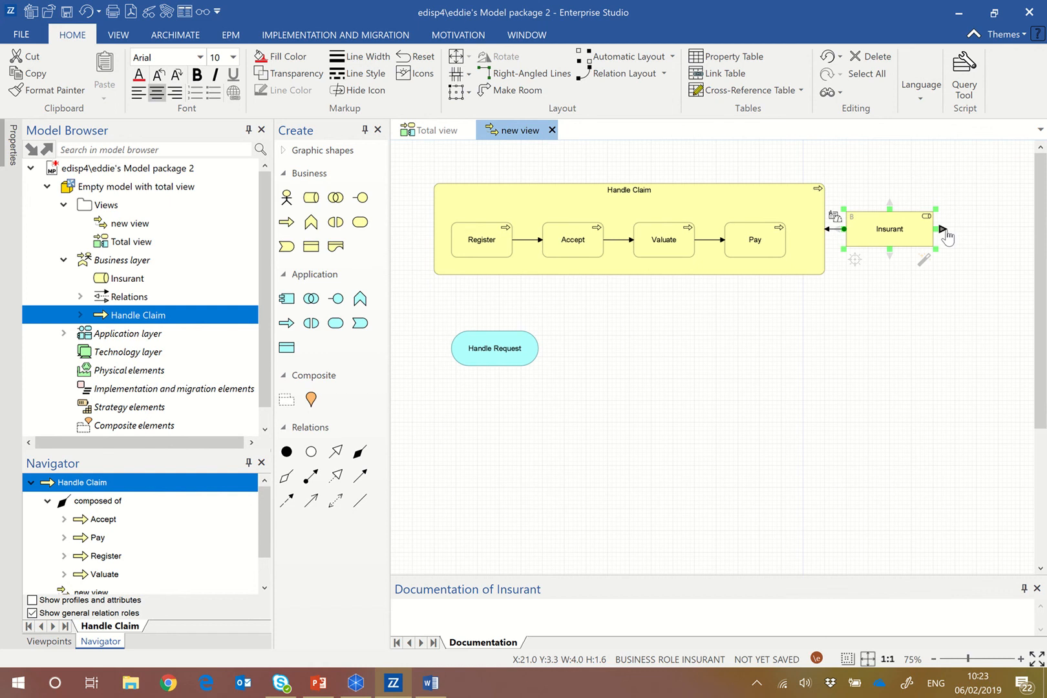
{"action": "left_click", "coordinate": [942, 229]}
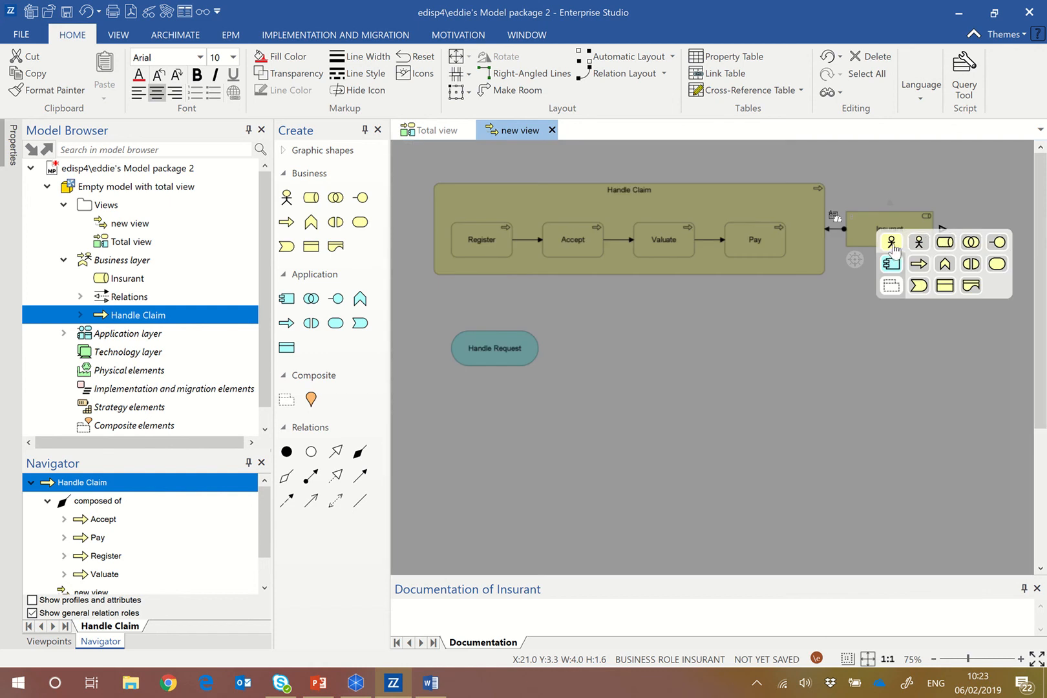
{"action": "left_click", "coordinate": [918, 243]}
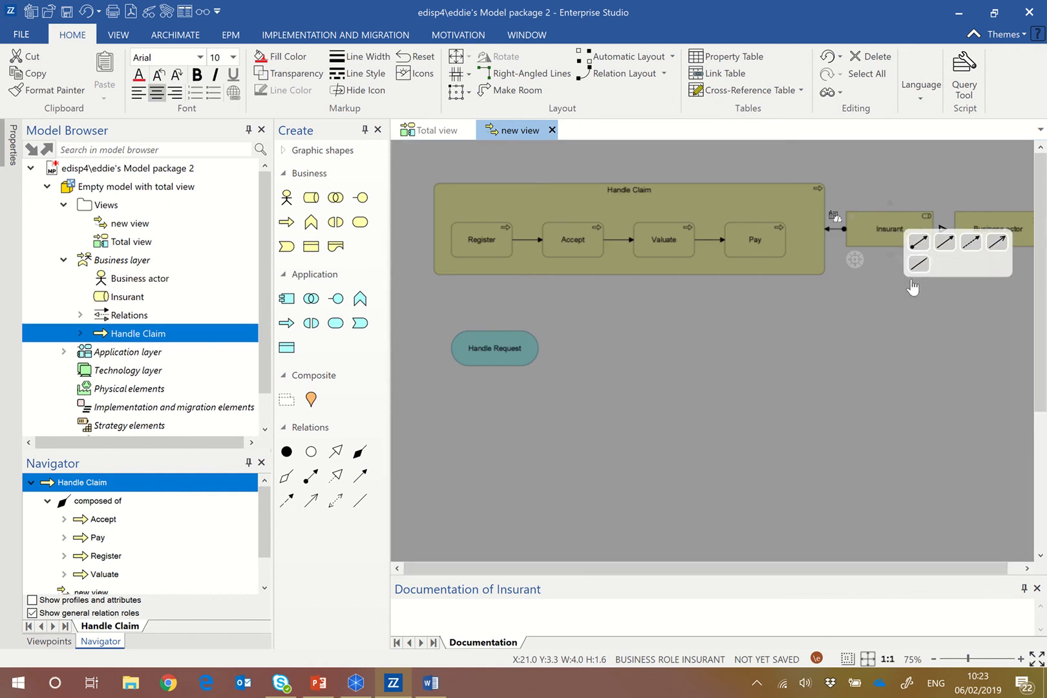
{"action": "left_click", "coordinate": [919, 263]}
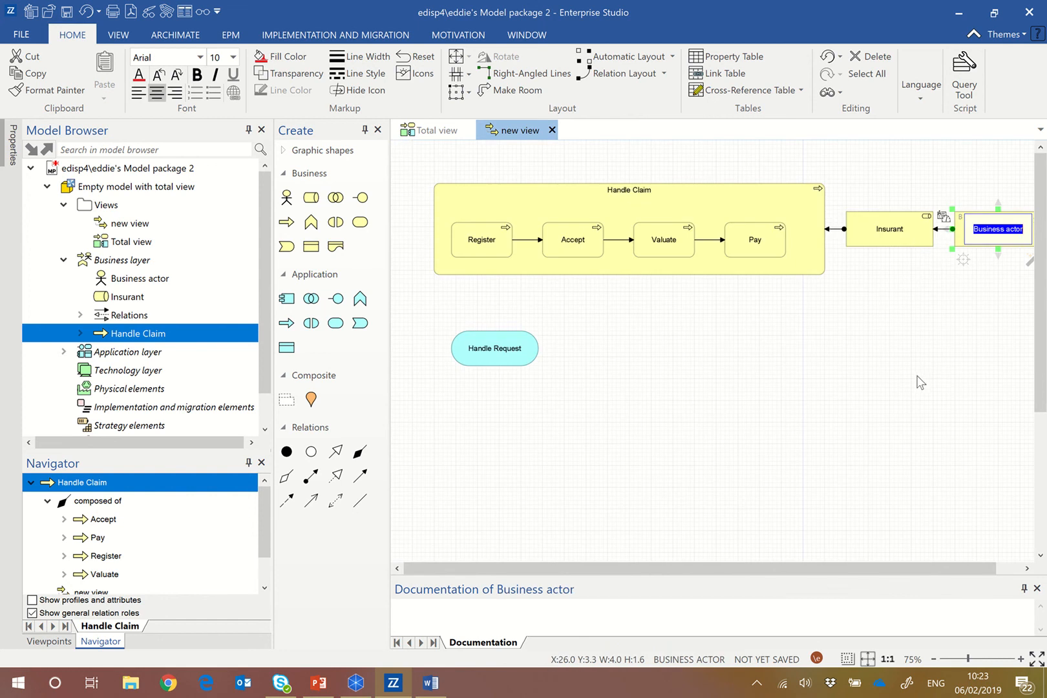
{"action": "type", "text": "ArcihSurance"}
{"action": "left_click", "coordinate": [918, 378]}
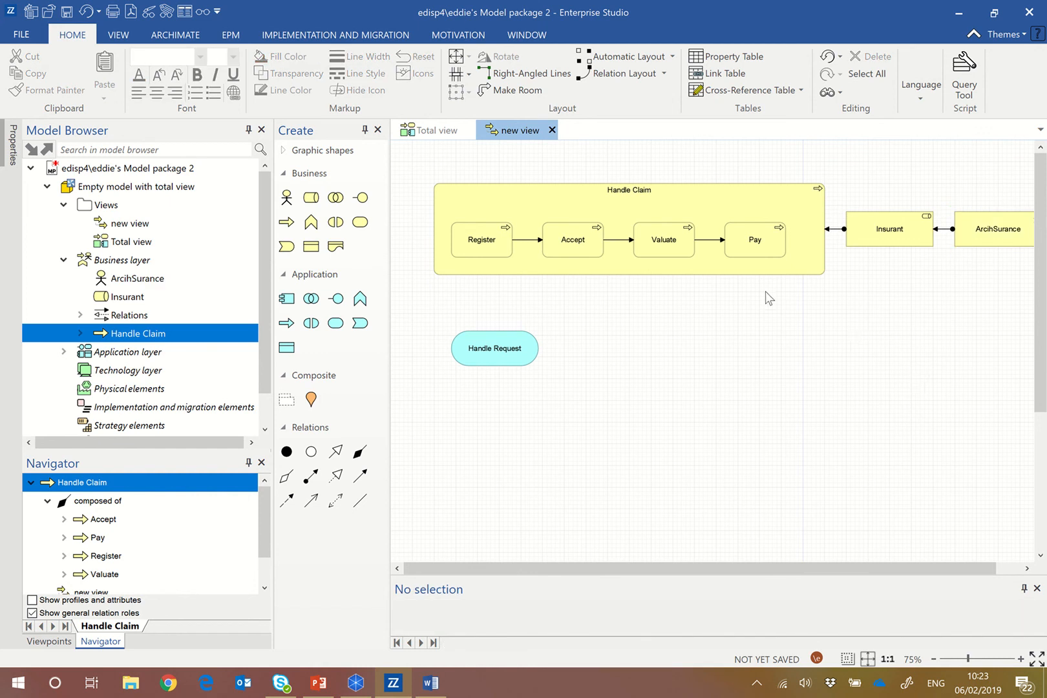
{"action": "scroll", "coordinate": [769, 295], "scroll_direction": "up", "scroll_amount": 1}
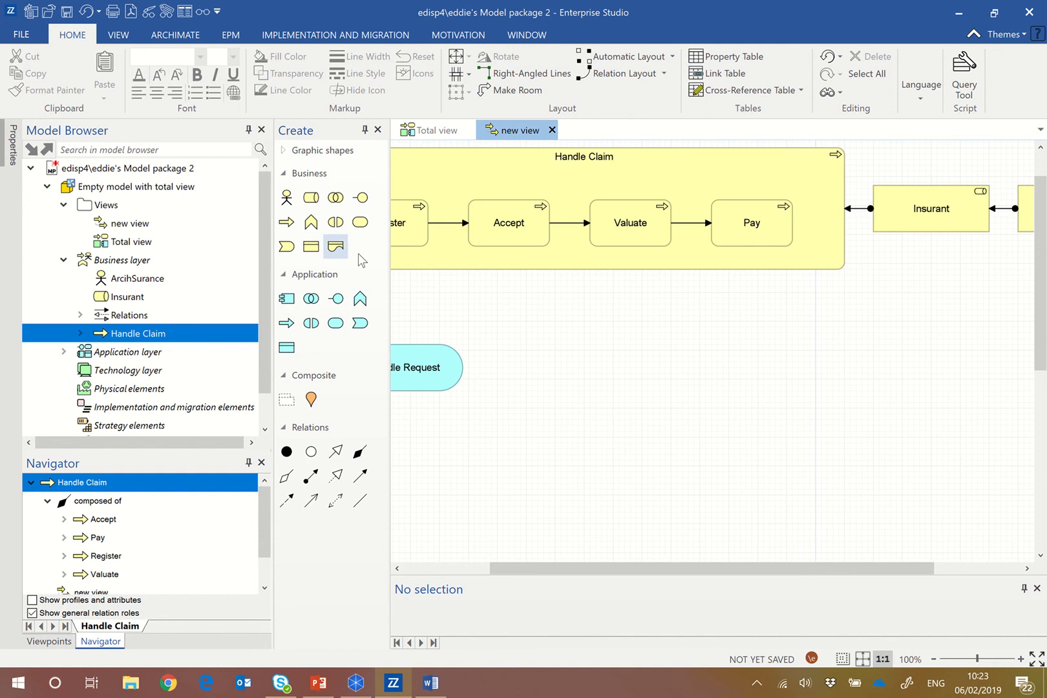
{"action": "left_click", "coordinate": [477, 226]}
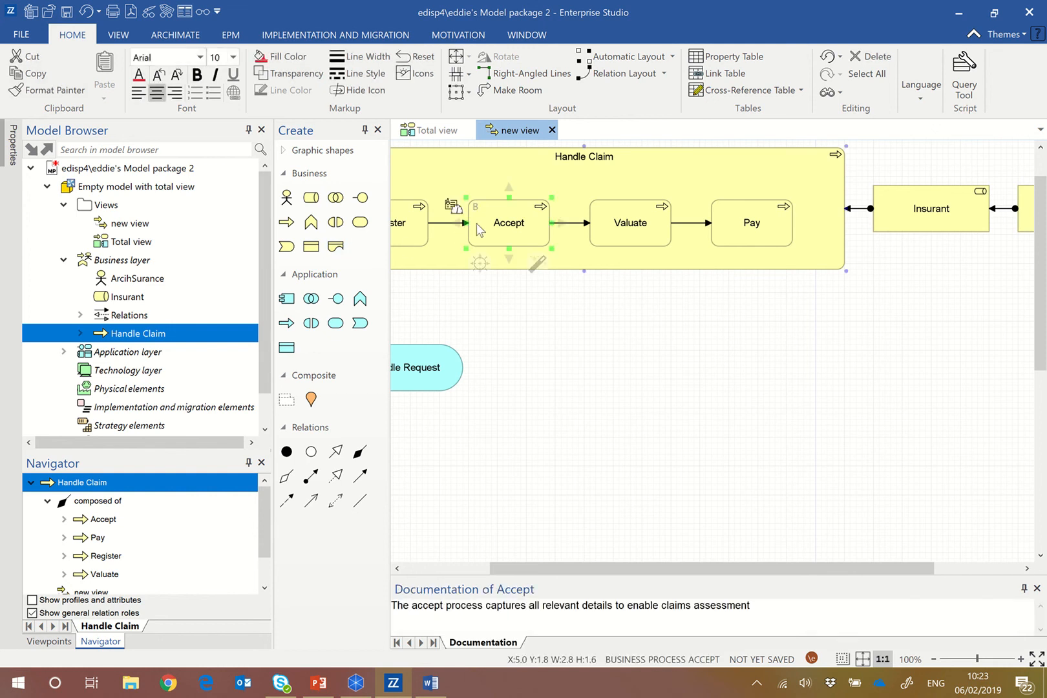
{"action": "left_click", "coordinate": [611, 304]}
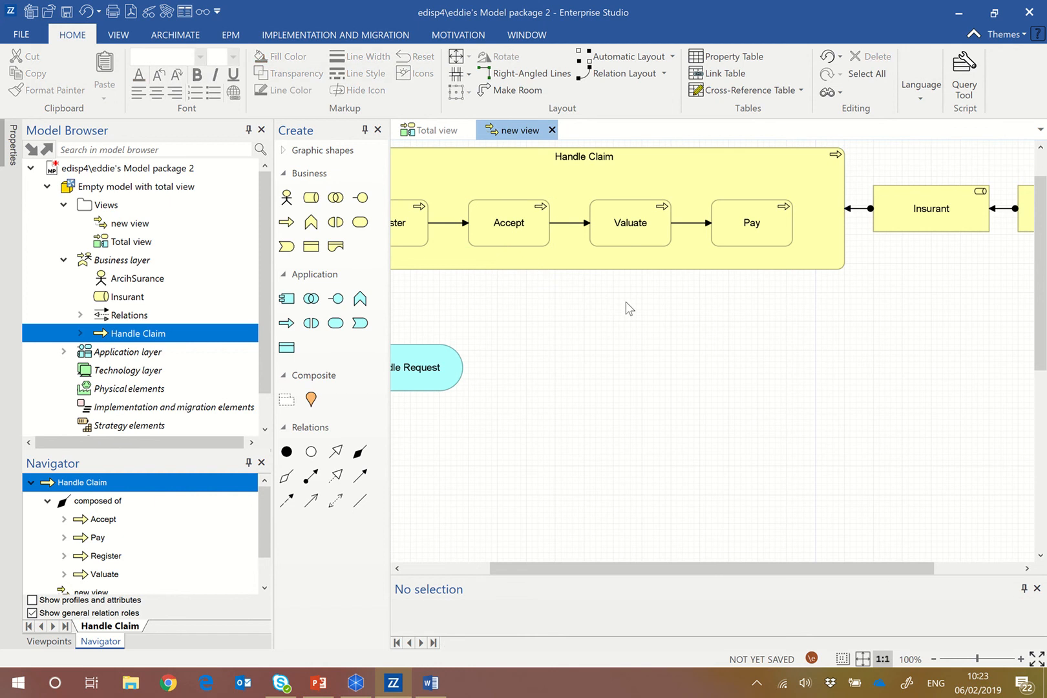
{"action": "double_click", "coordinate": [625, 304]}
{"action": "mouse_move", "coordinate": [646, 375]}
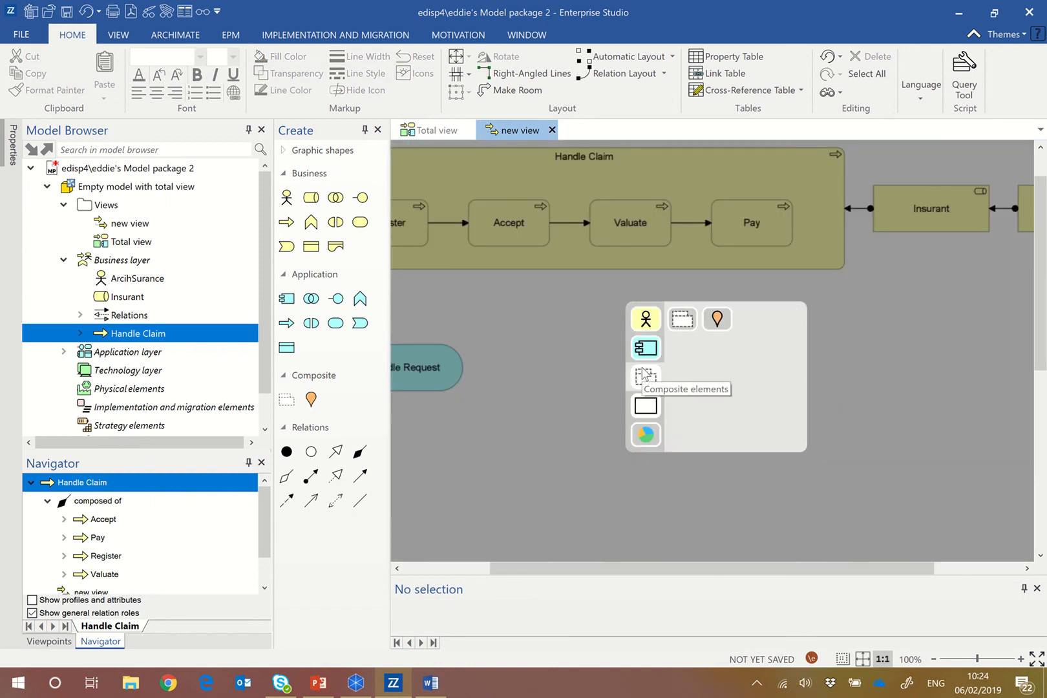
{"action": "left_click", "coordinate": [855, 332]}
{"action": "left_click", "coordinate": [835, 260]}
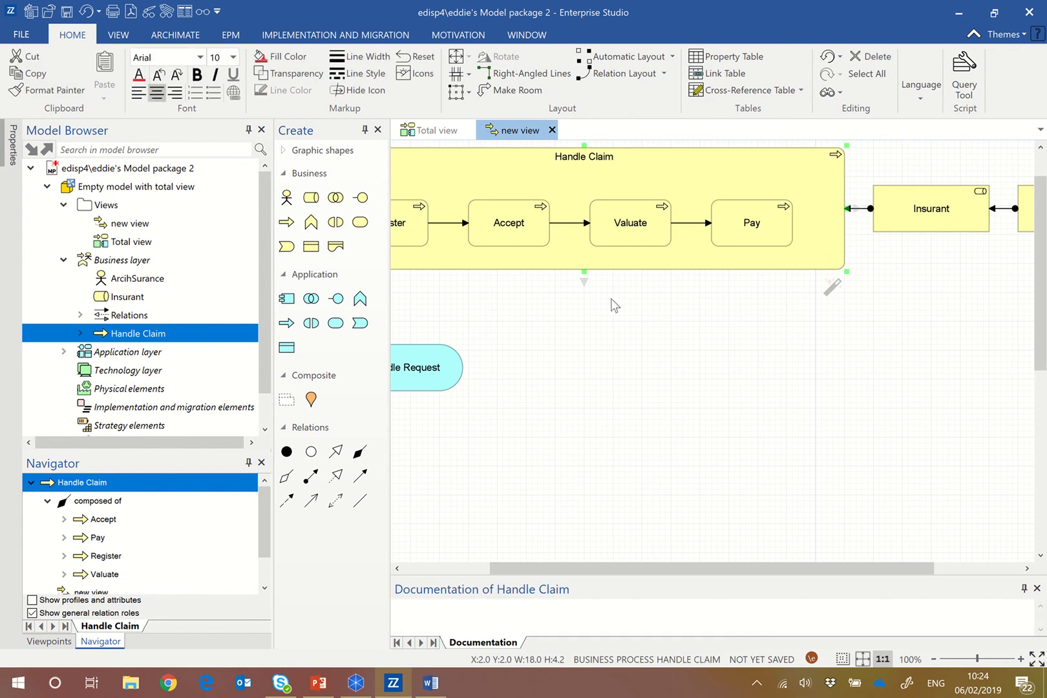